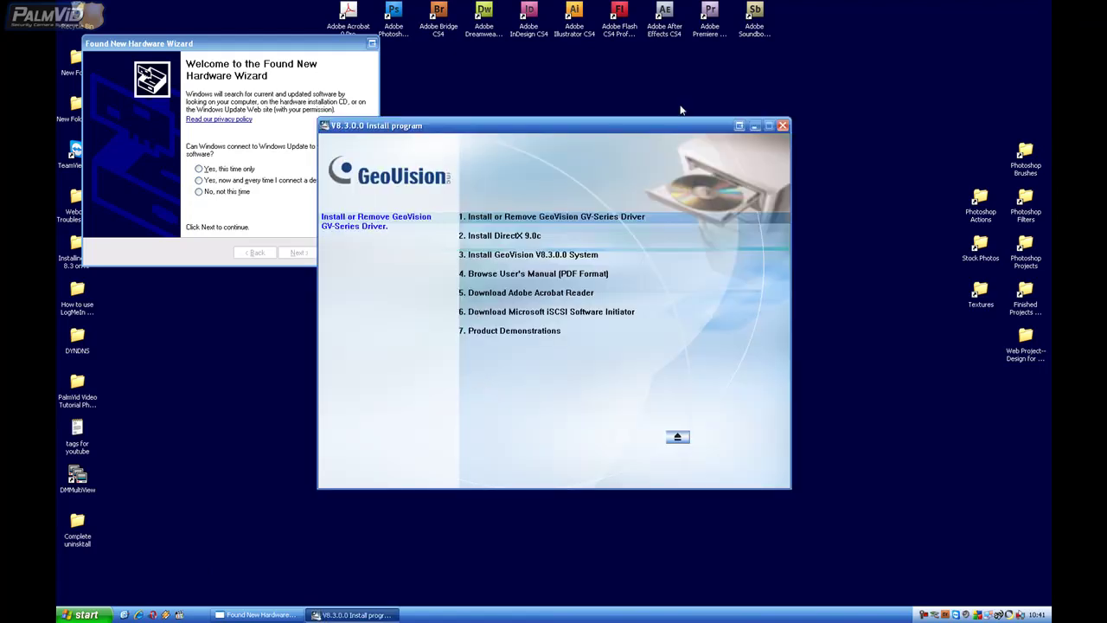
Close the installer and launch the V8300-DVR-E (E:) disc from My Computer.
click(783, 125)
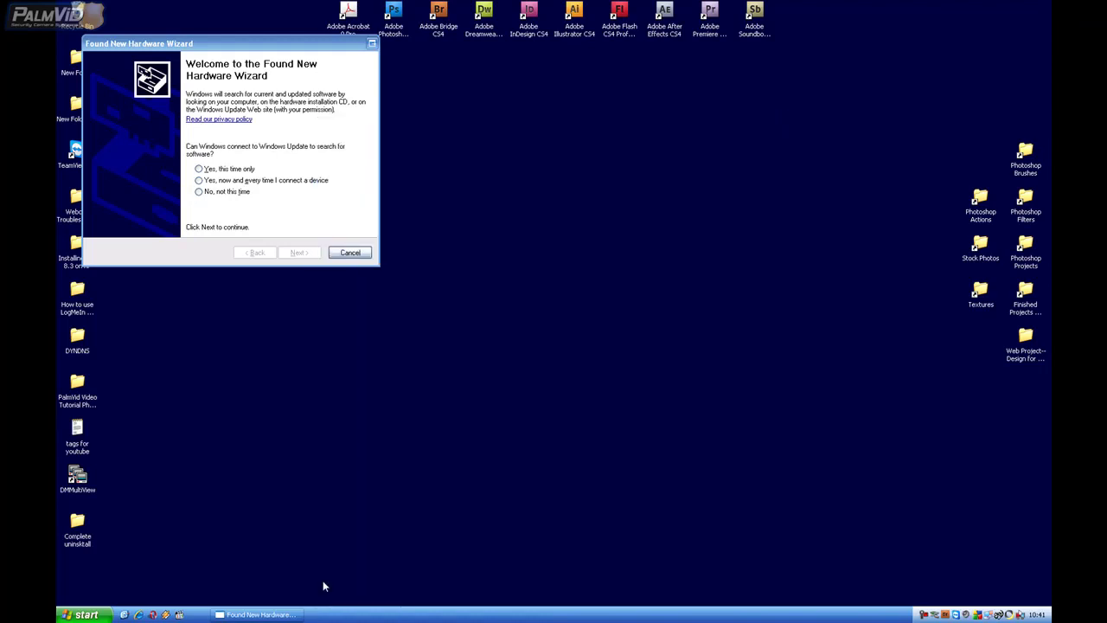
click(85, 614)
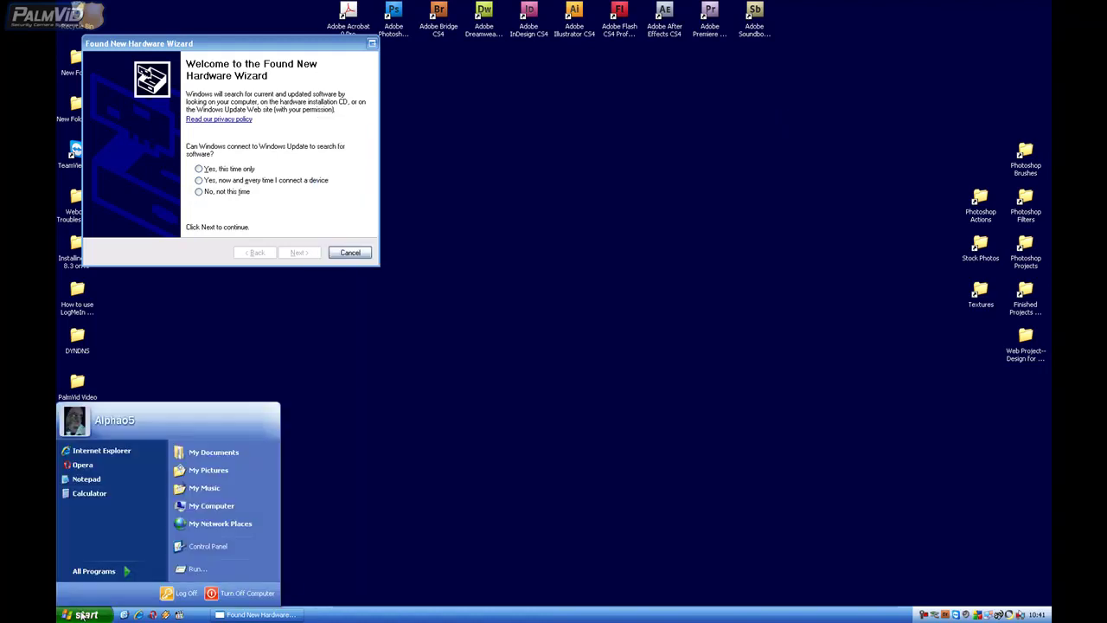
click(196, 508)
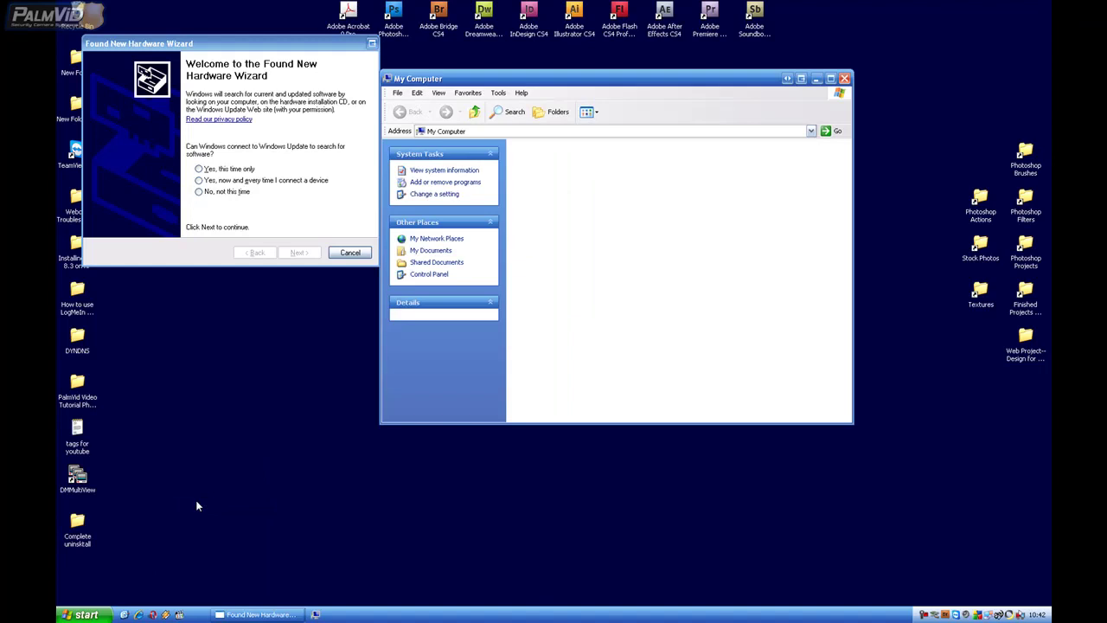
scroll(751, 355, down, 1)
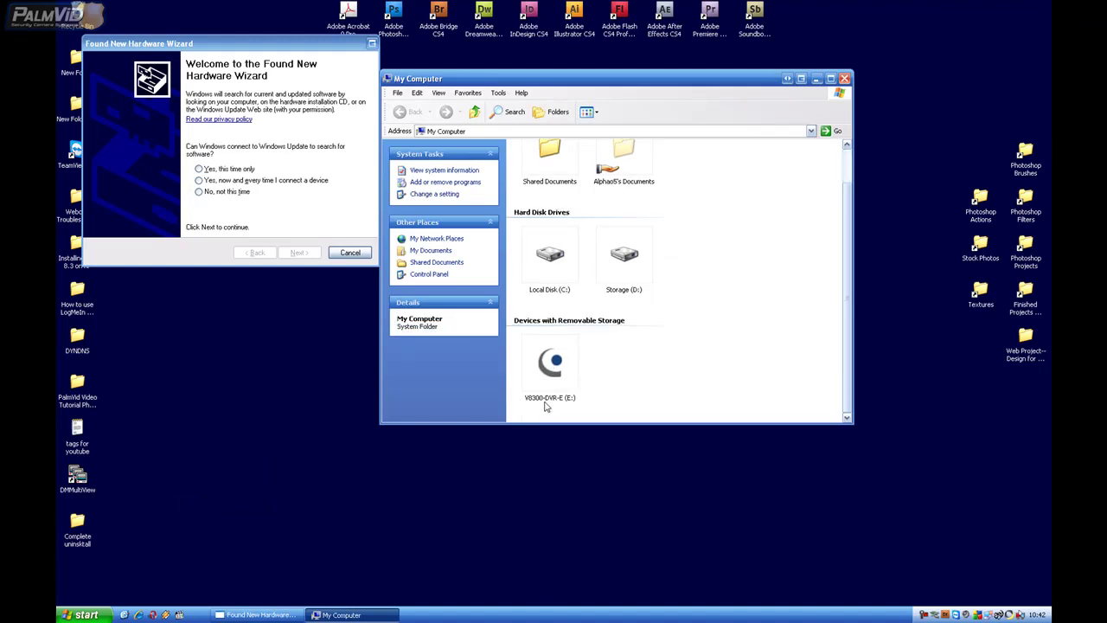
click(546, 383)
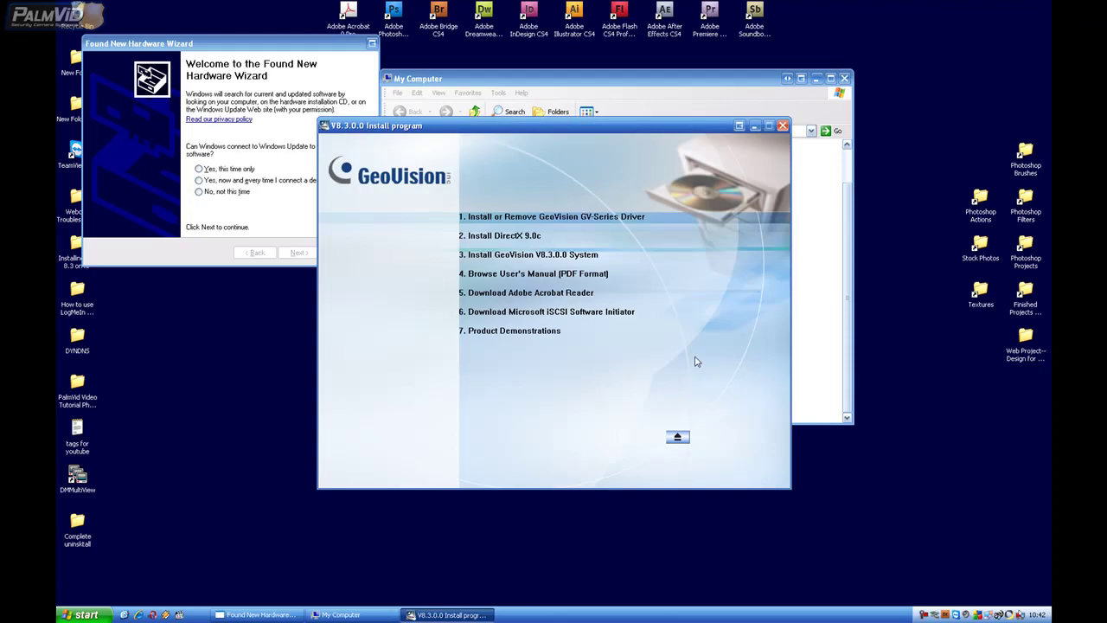
Install the GV-Series Card Drivers from the Install or Remove GV-Series Driver menu.
drag(578, 126, 605, 137)
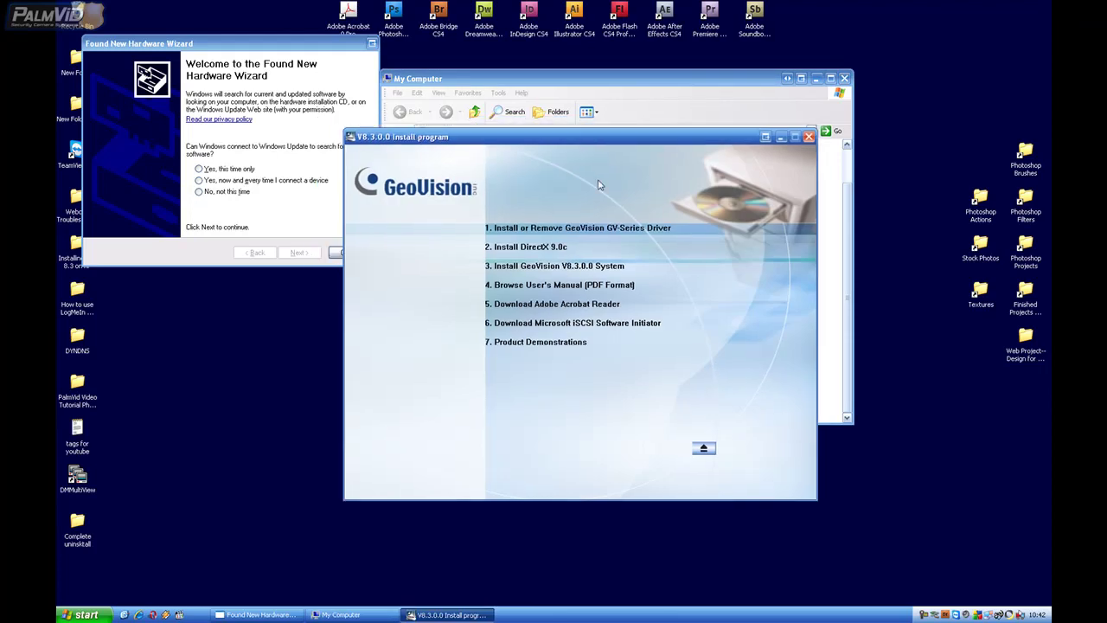
click(600, 233)
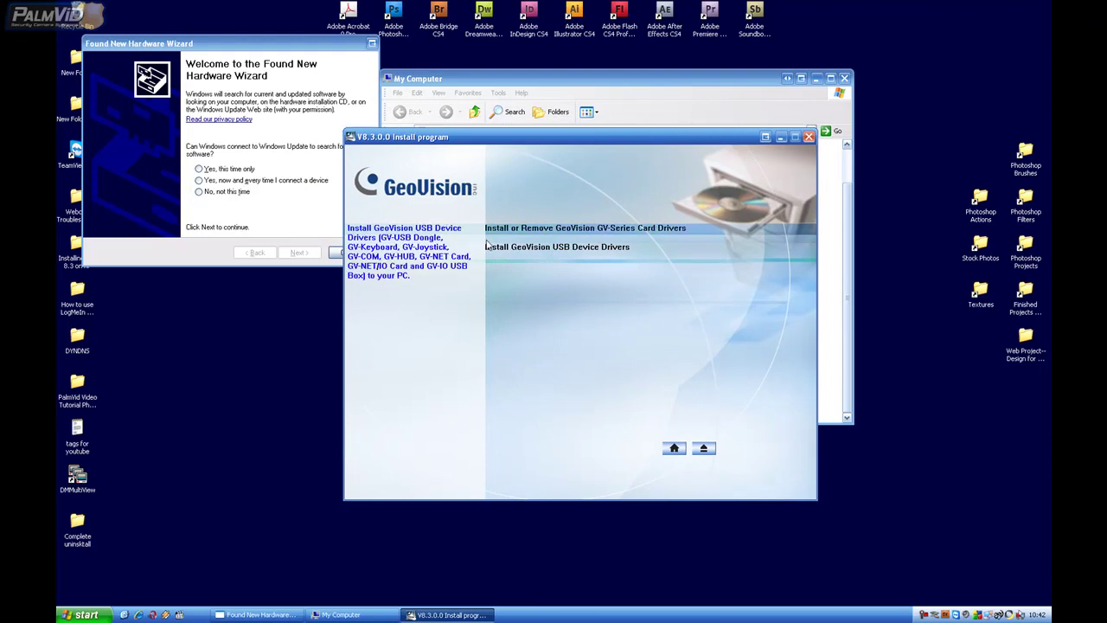
click(593, 234)
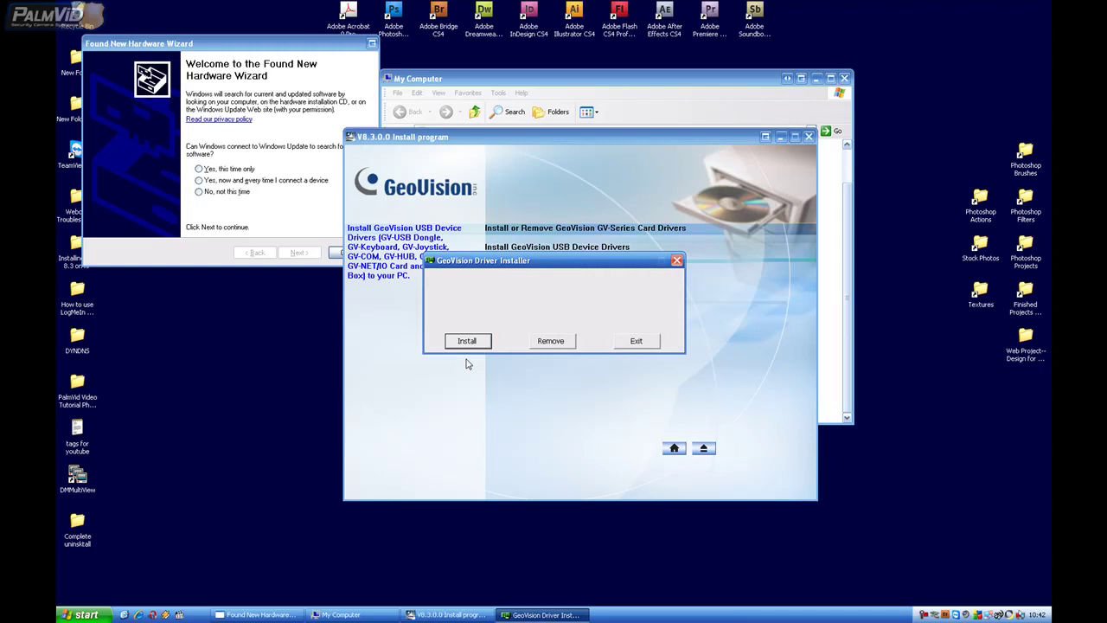
click(468, 342)
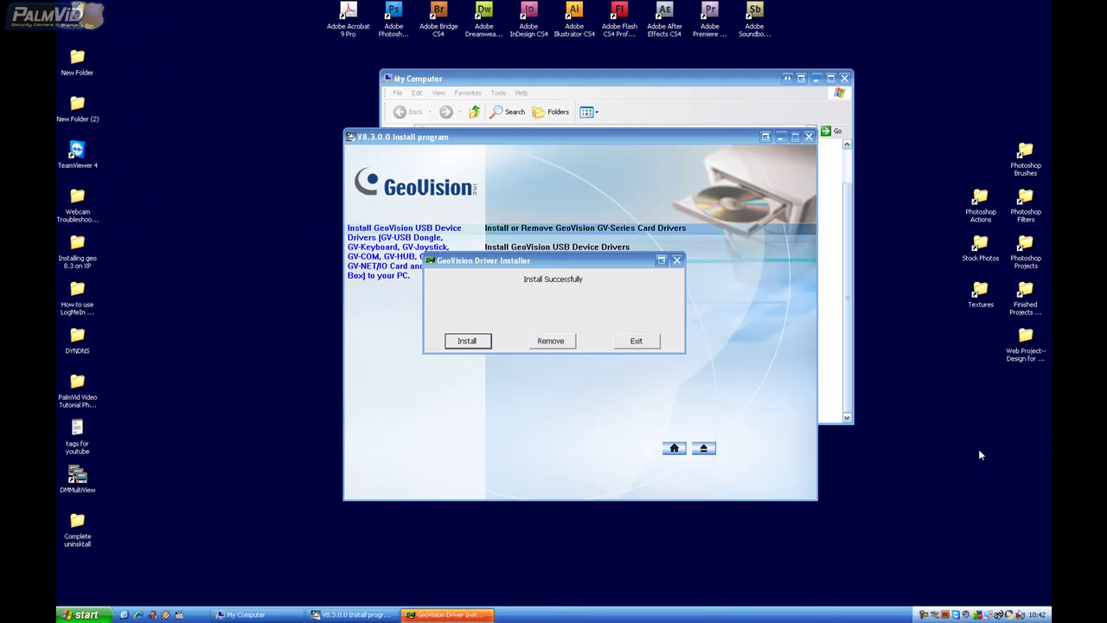
drag(552, 262, 583, 238)
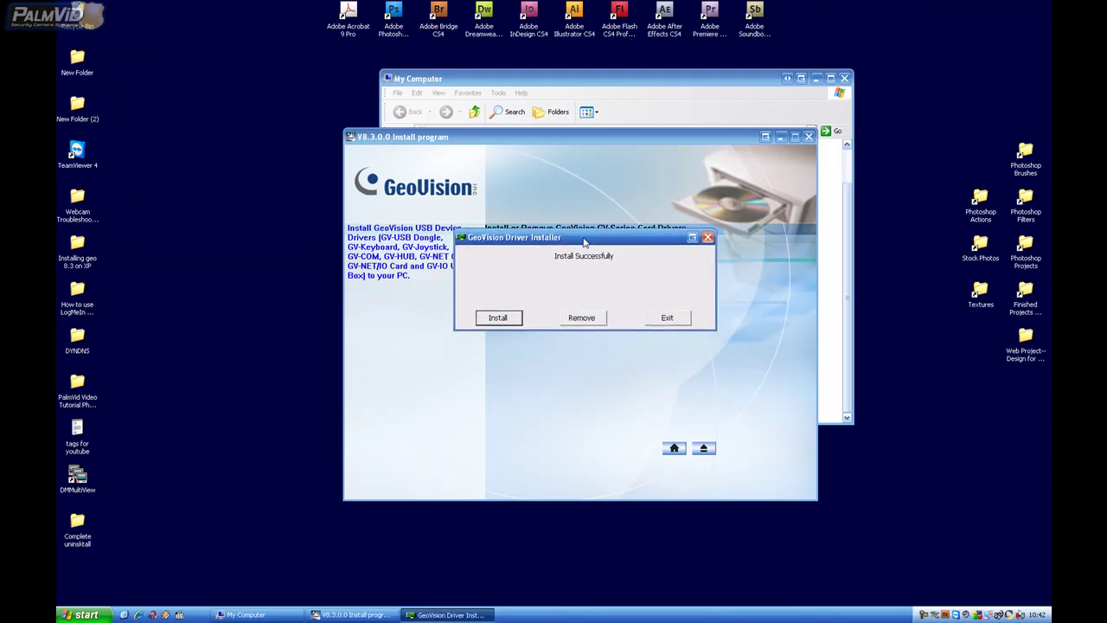
Close the driver installer, accept the V8.3.0.0 System license and start GeoVision Main System setup.
click(667, 318)
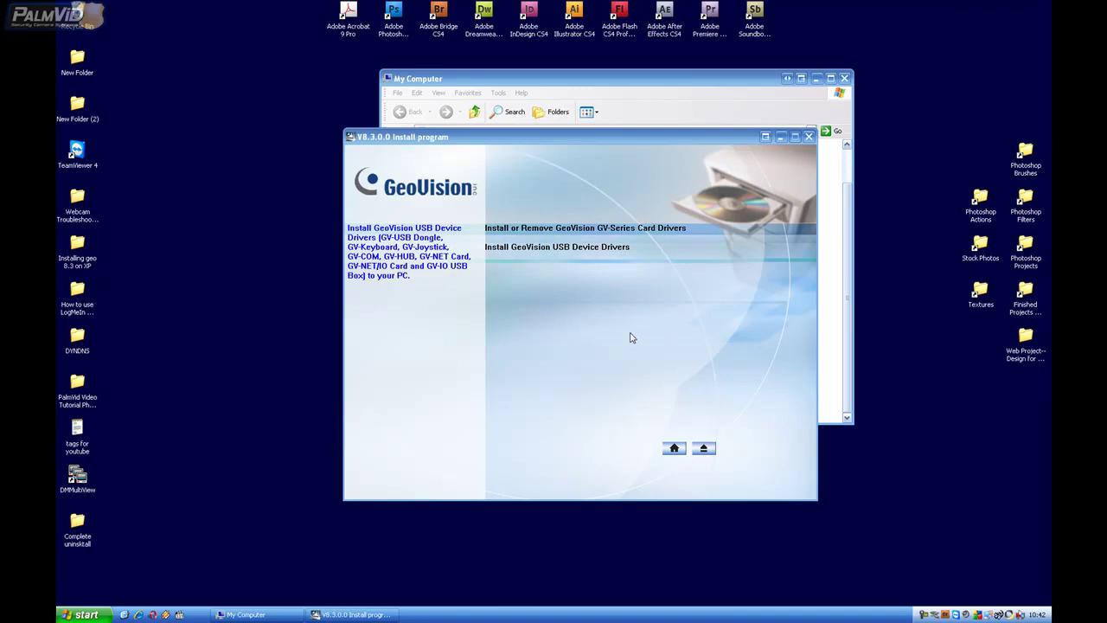
click(675, 450)
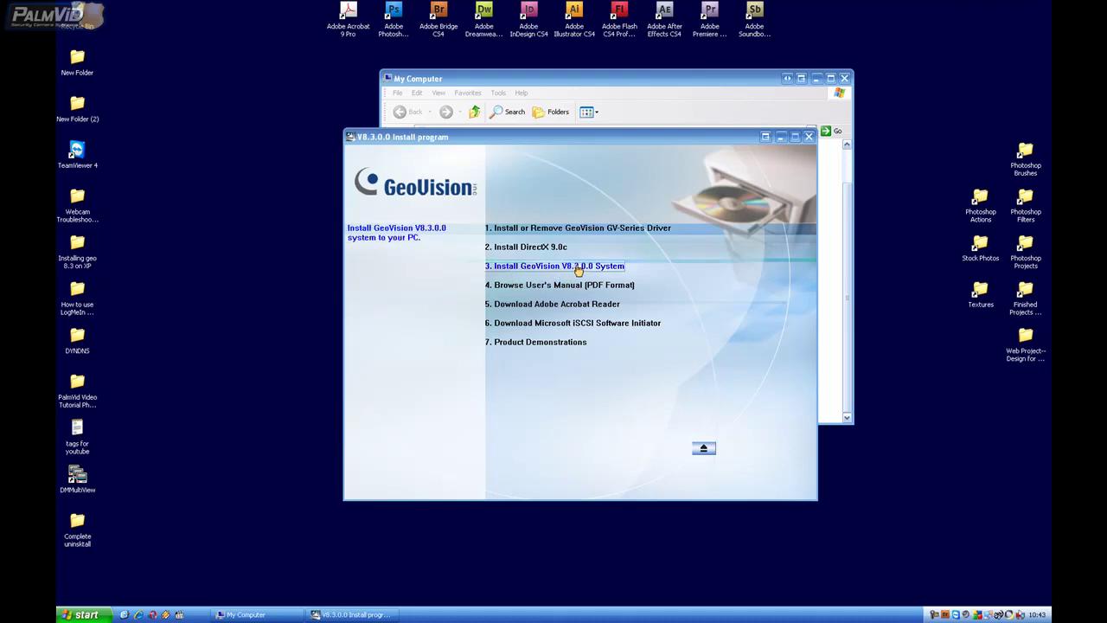
click(582, 268)
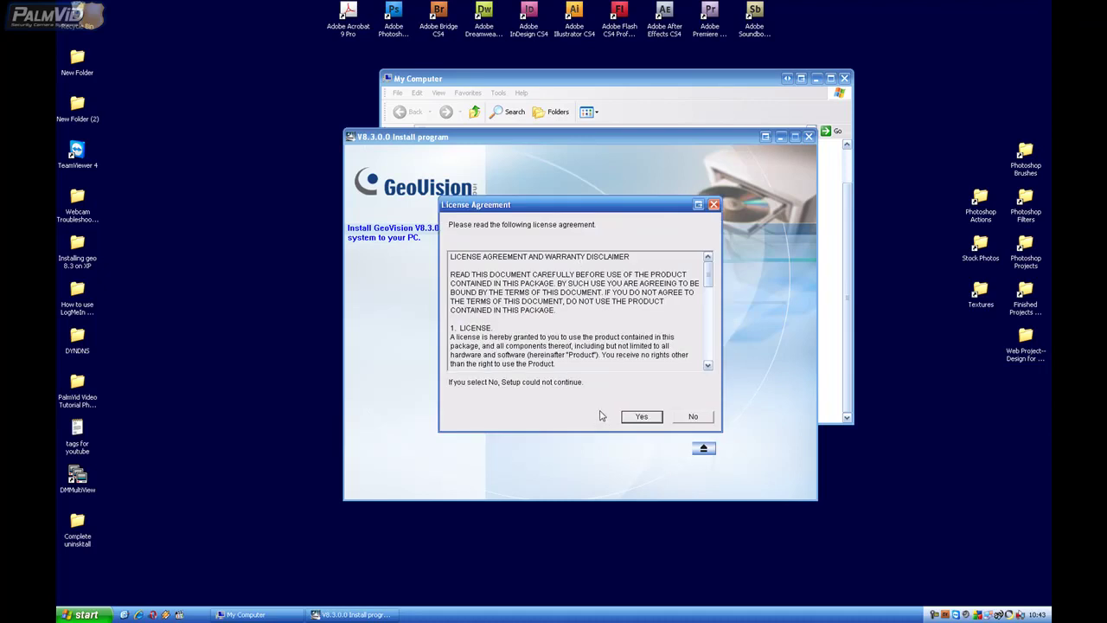
click(644, 423)
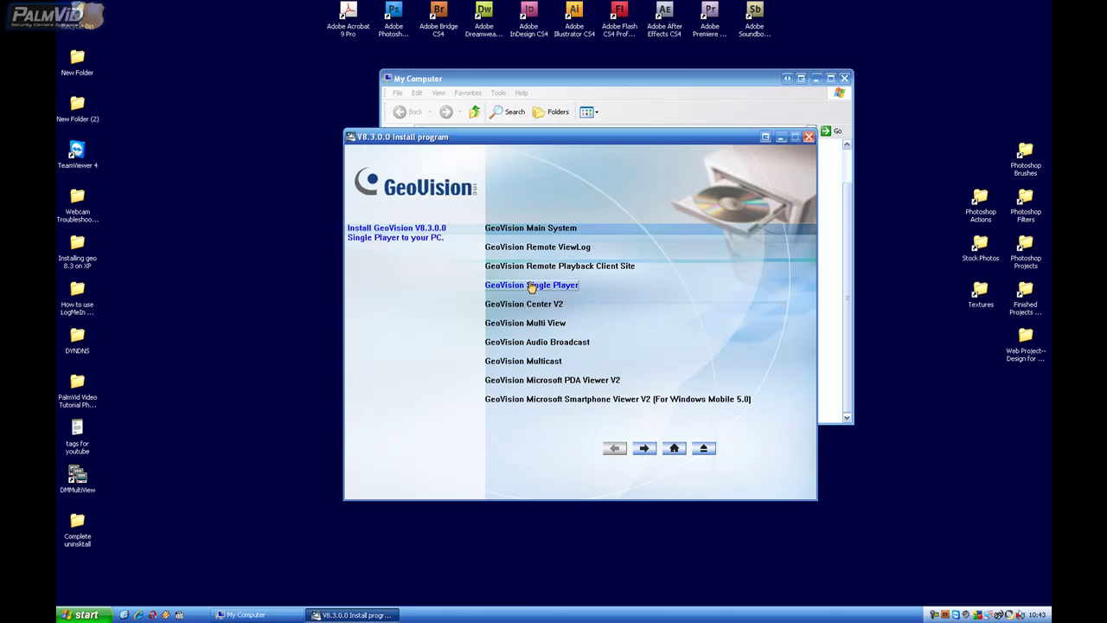
click(543, 229)
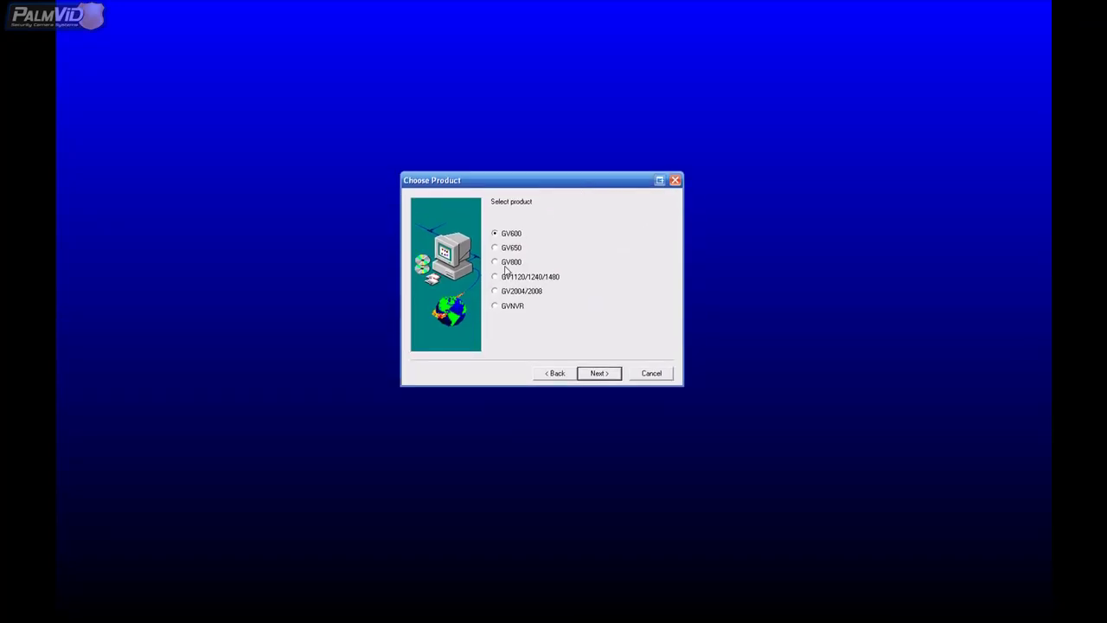
Choose GV800 as the product to install.
click(496, 263)
drag(526, 184, 516, 174)
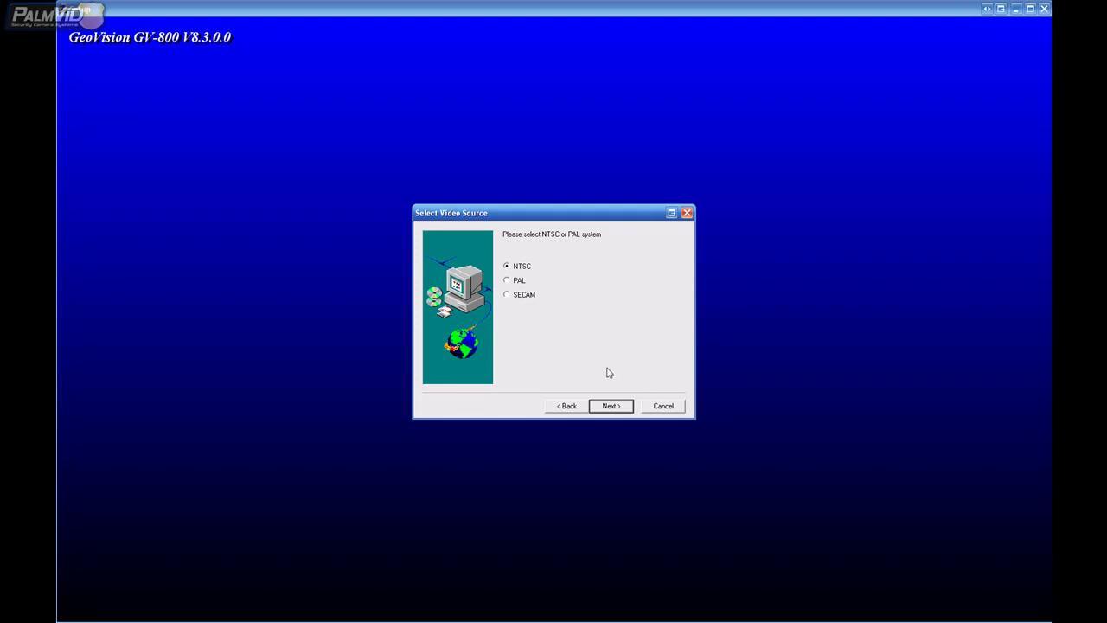
Keep NTSC, select 1024*768 resolution, and accept C:\GV800 and the GV800 program folder.
click(609, 406)
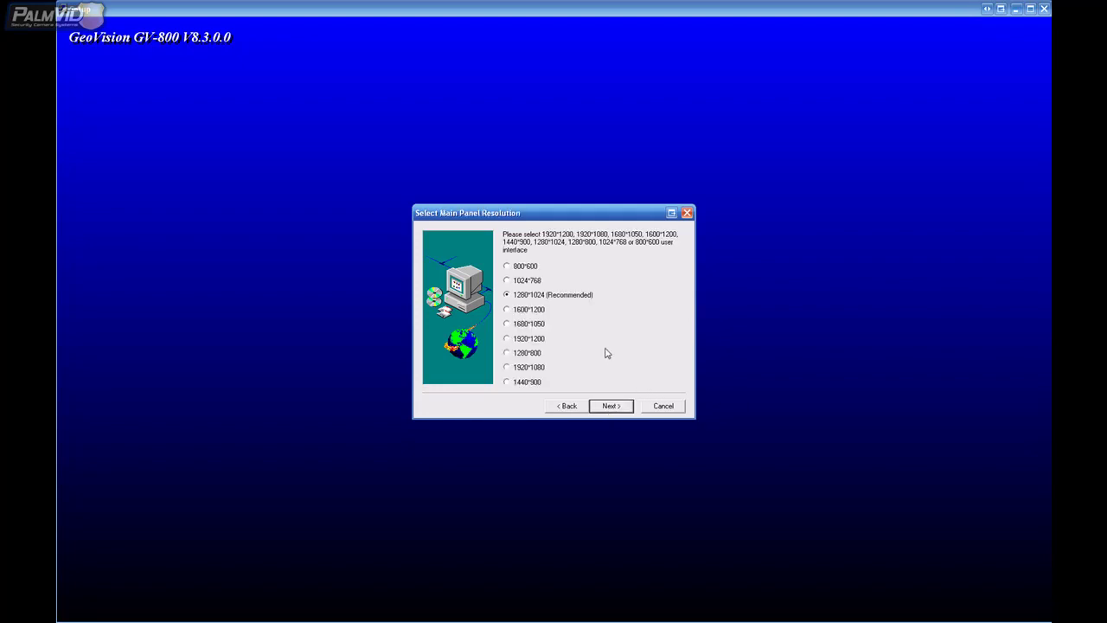
click(512, 281)
click(611, 407)
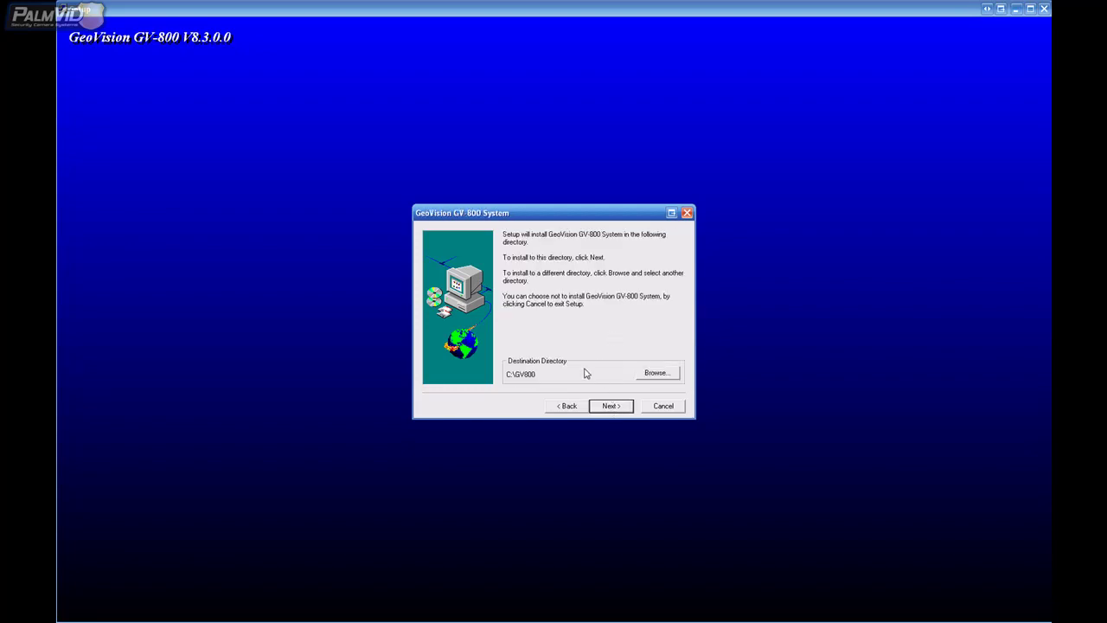
click(612, 406)
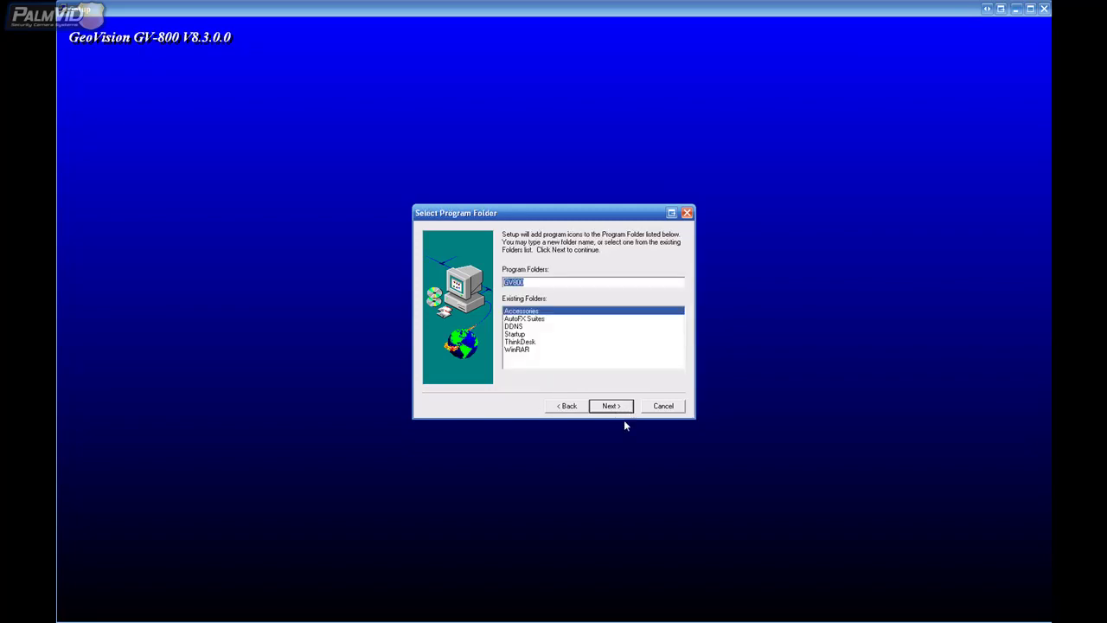
click(611, 405)
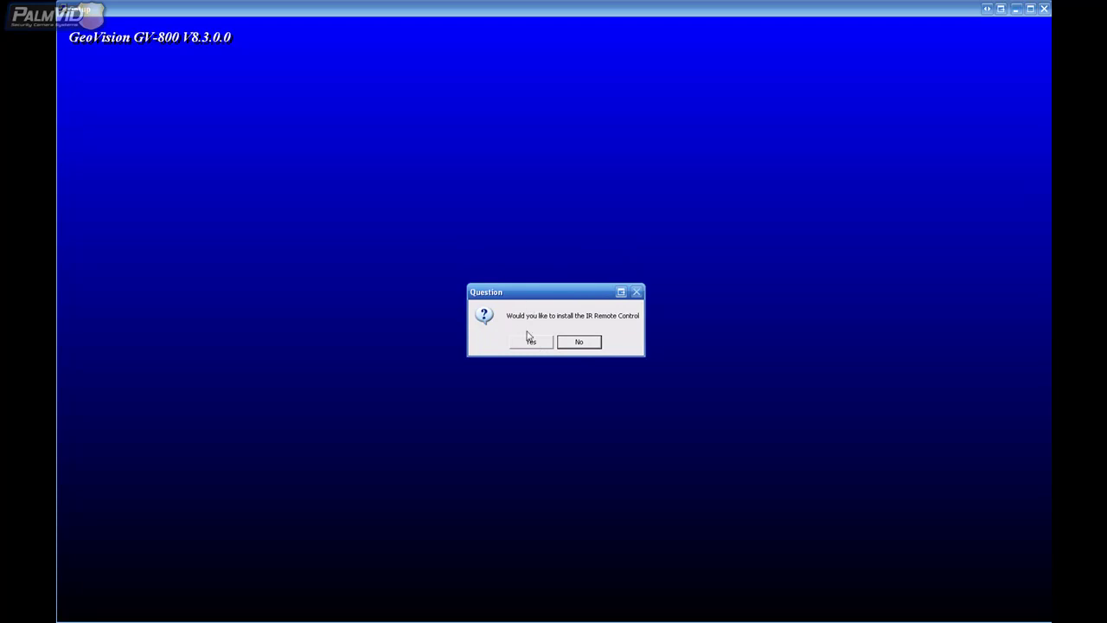
Decline the IR Remote Control and let GV-800 setup finish installing.
click(592, 348)
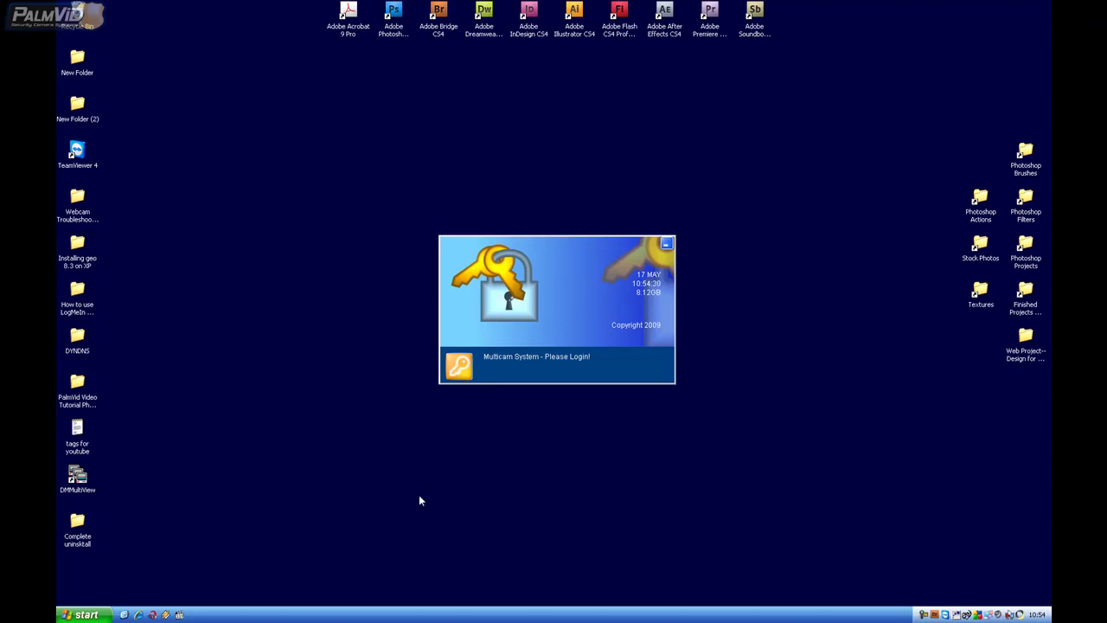
Log in as the administrator from the splash screen's key icon.
click(458, 371)
click(489, 372)
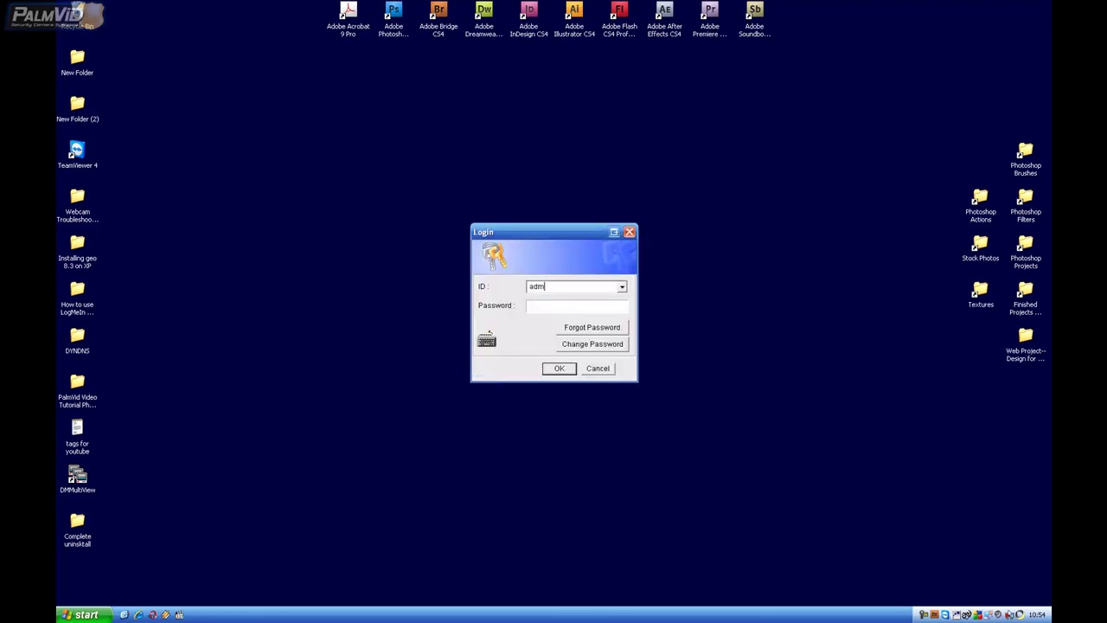
key(Return)
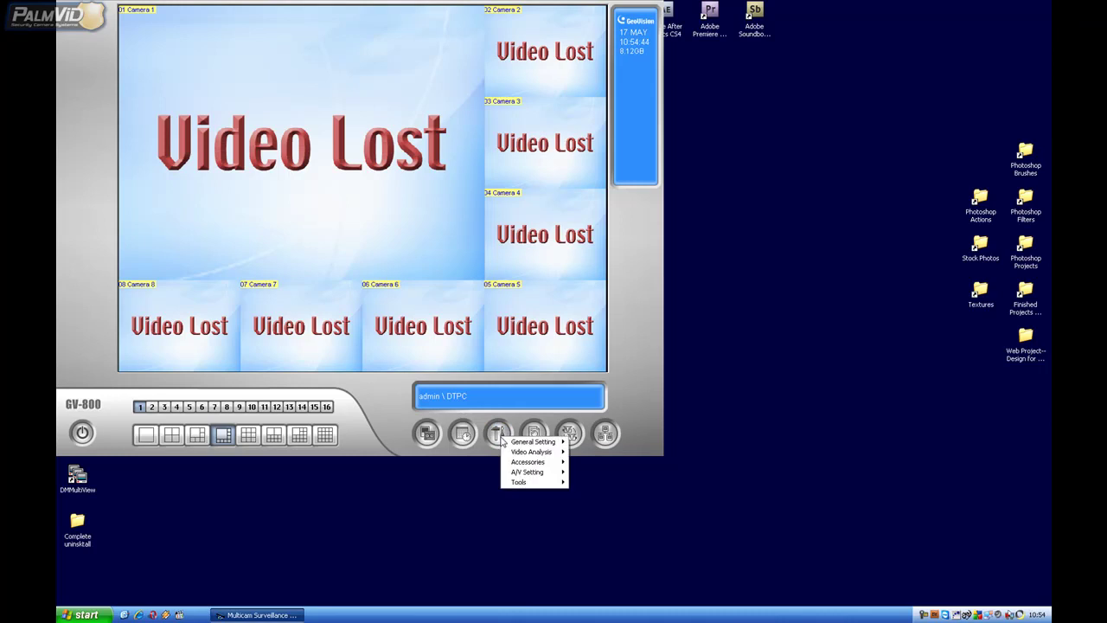
Turn on Disable Video Lost Beep and Disable Video Signal Weak Watchdog in the diagnostic tools.
mouse_move(528, 473)
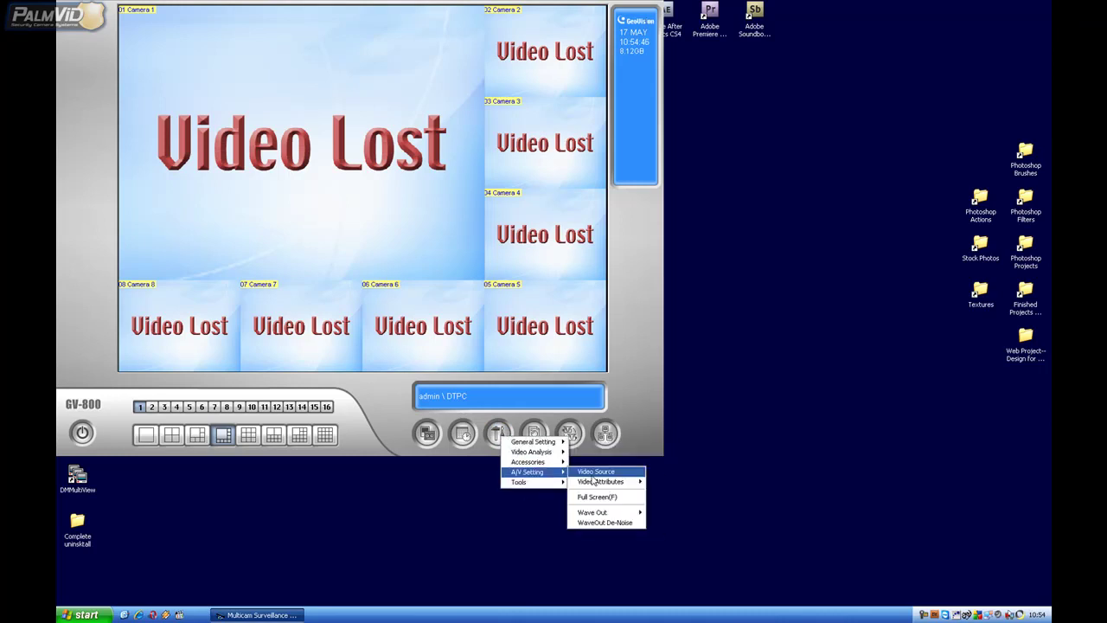
mouse_move(603, 486)
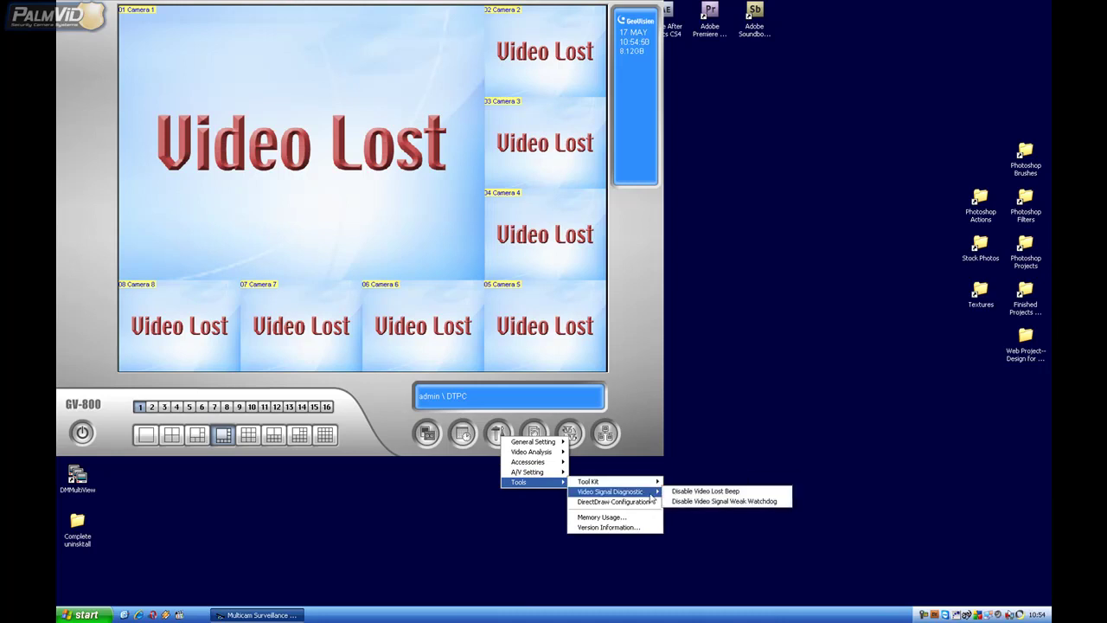
click(684, 492)
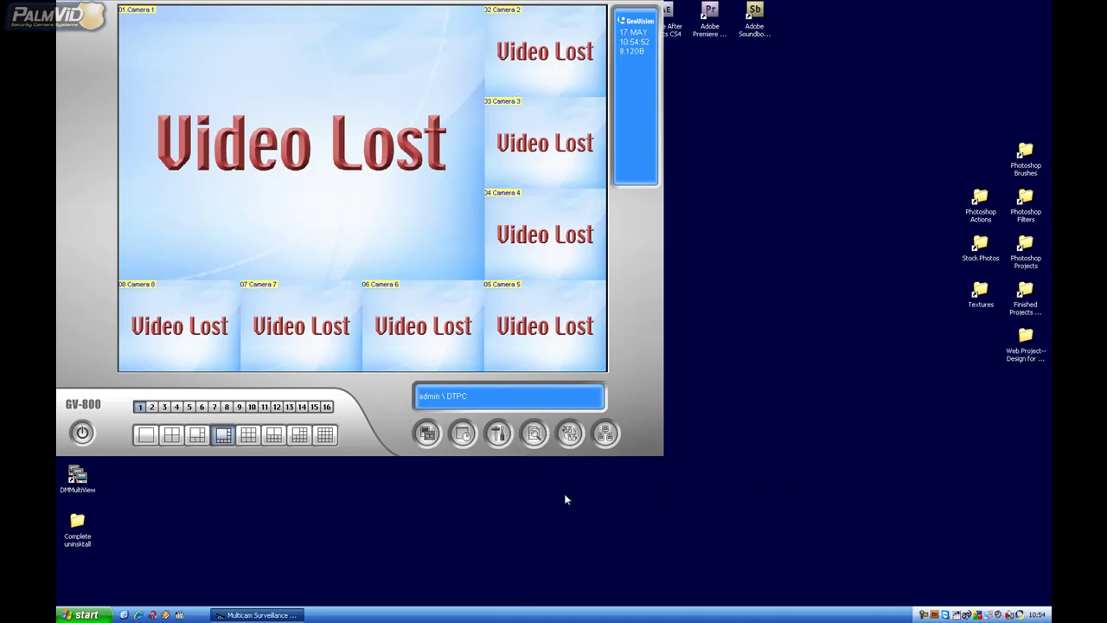
click(510, 441)
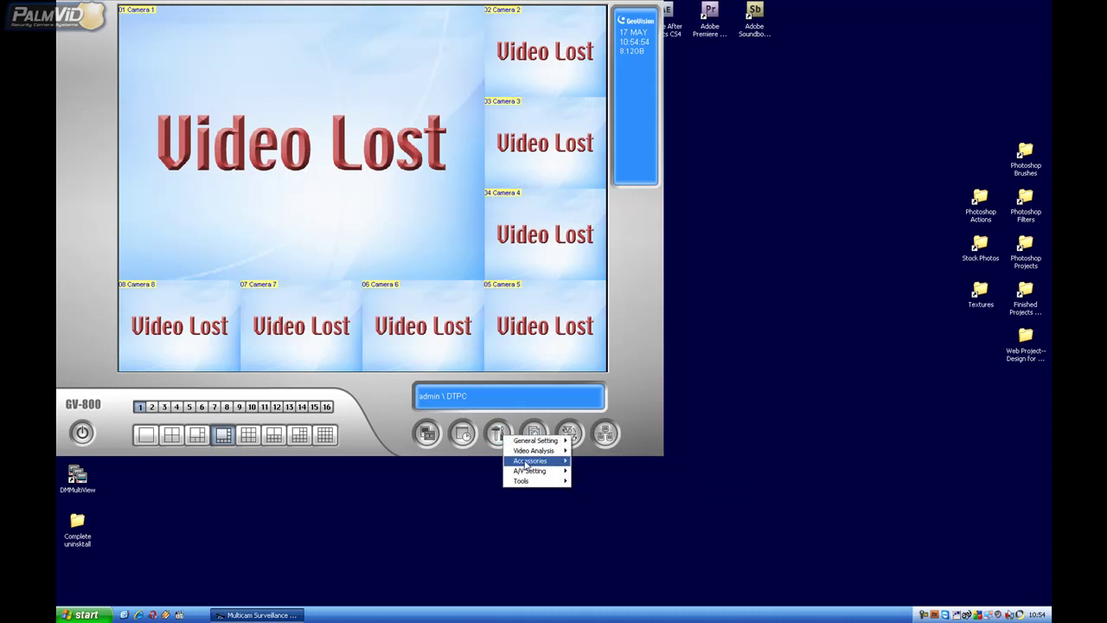
mouse_move(535, 486)
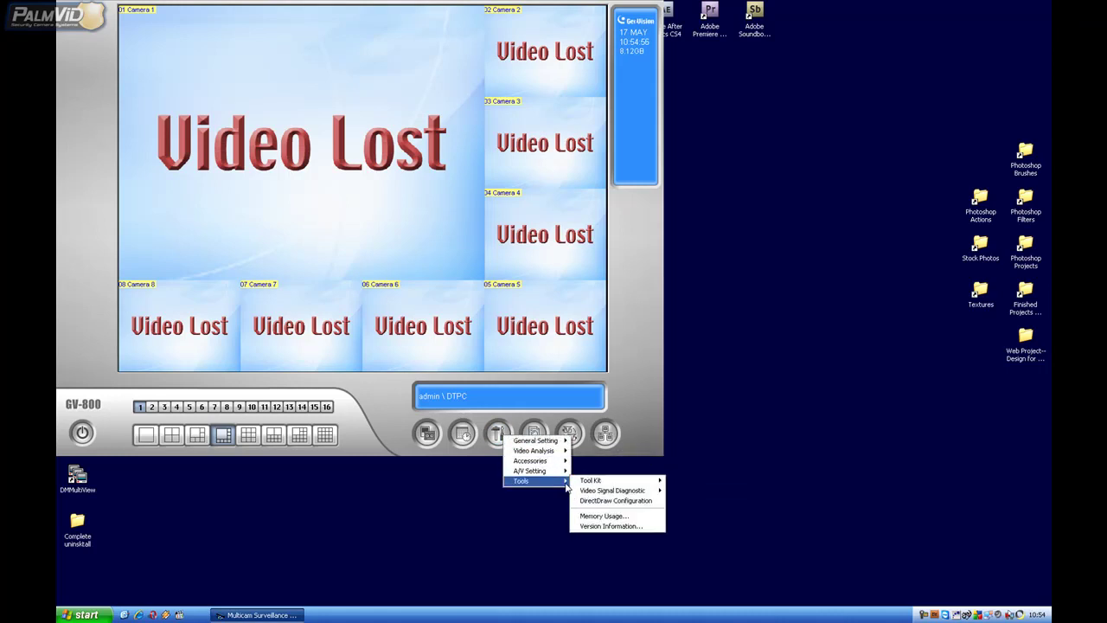
mouse_move(615, 492)
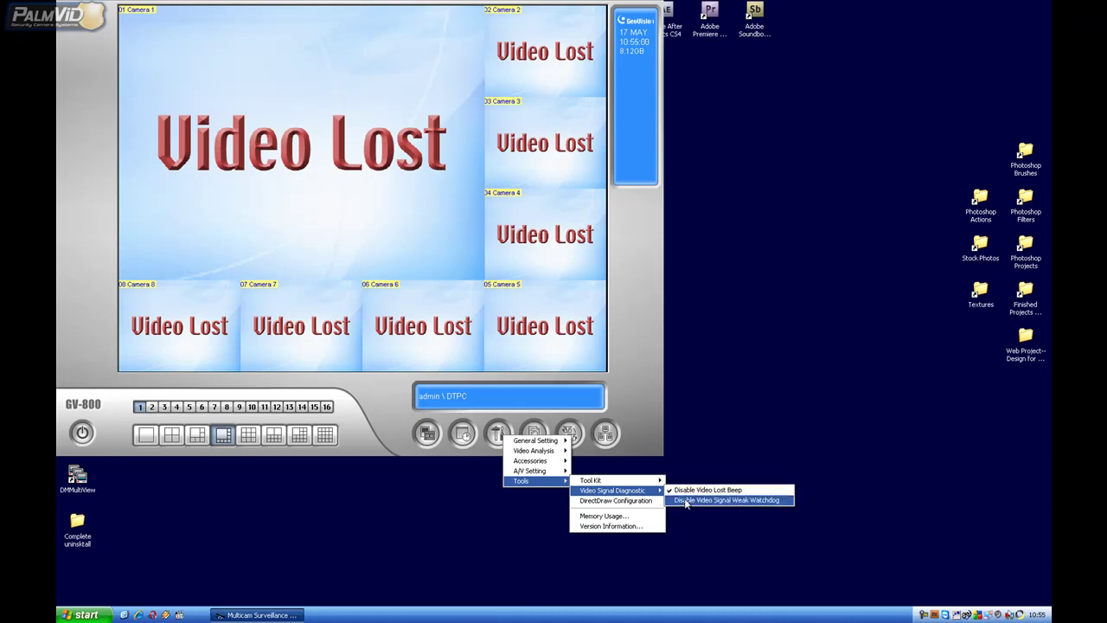
click(684, 501)
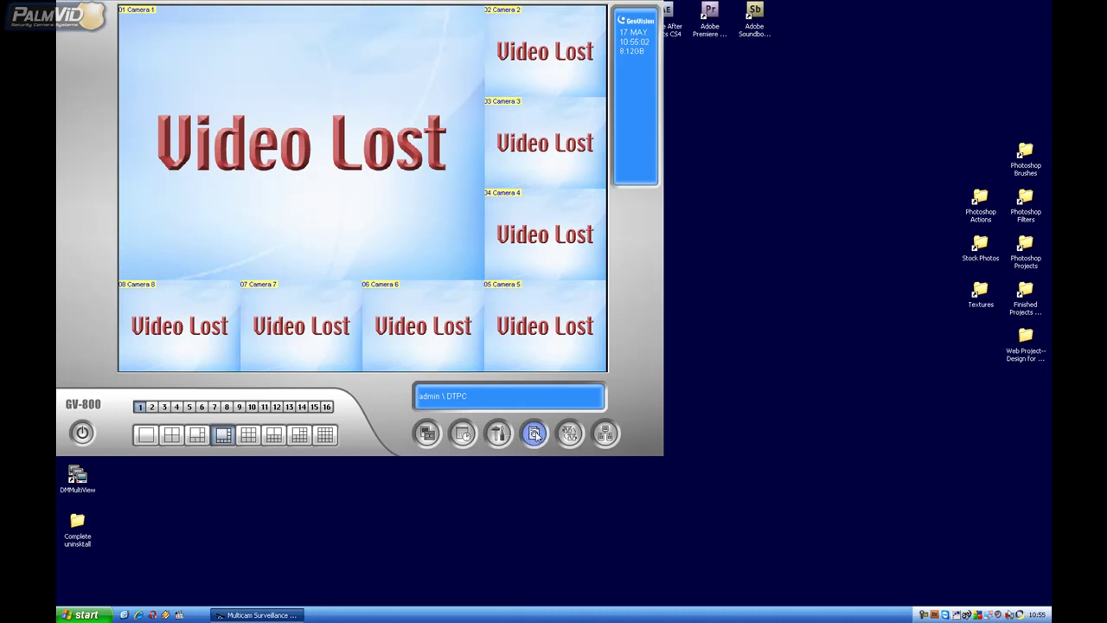
click(500, 434)
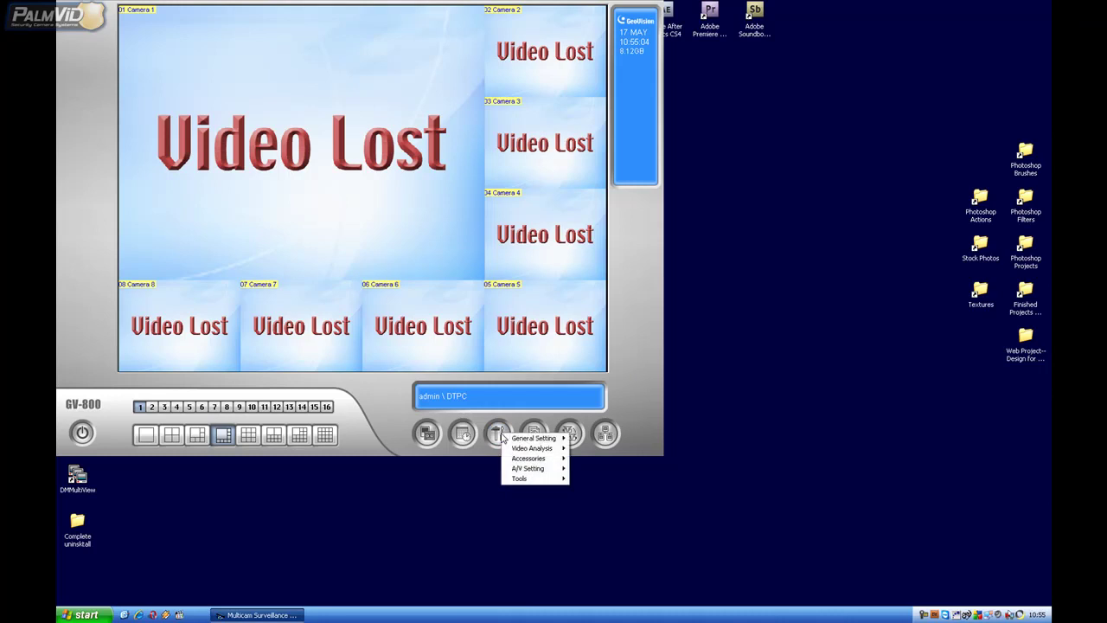
In System Configure, enable Start Monitor, 3-second Post-Rec and Pre-Rec.
mouse_move(524, 438)
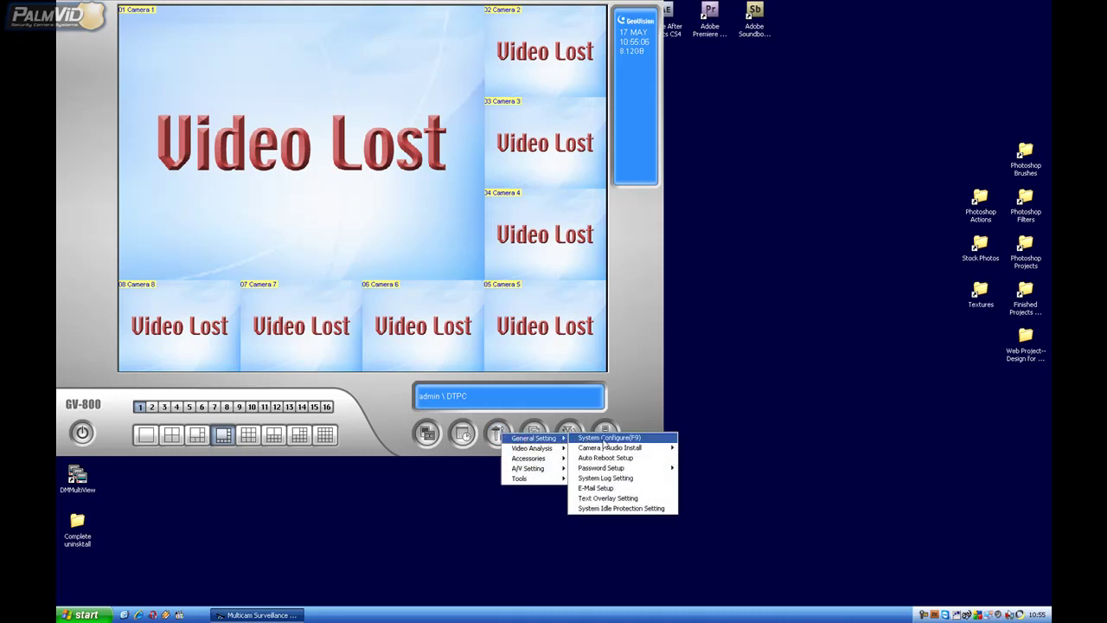
click(608, 439)
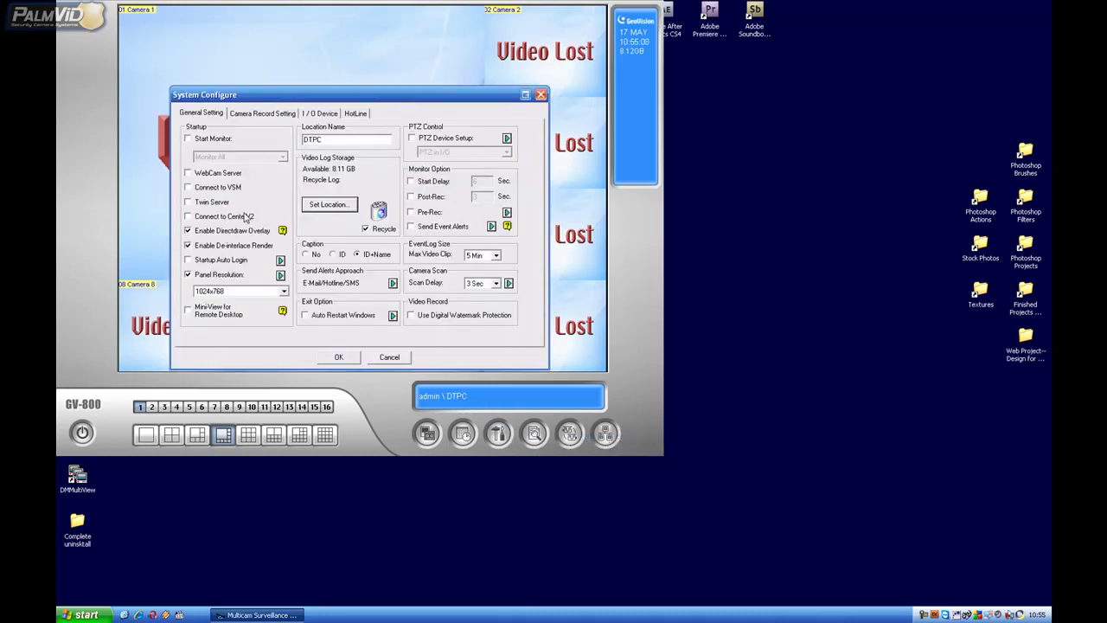
click(189, 139)
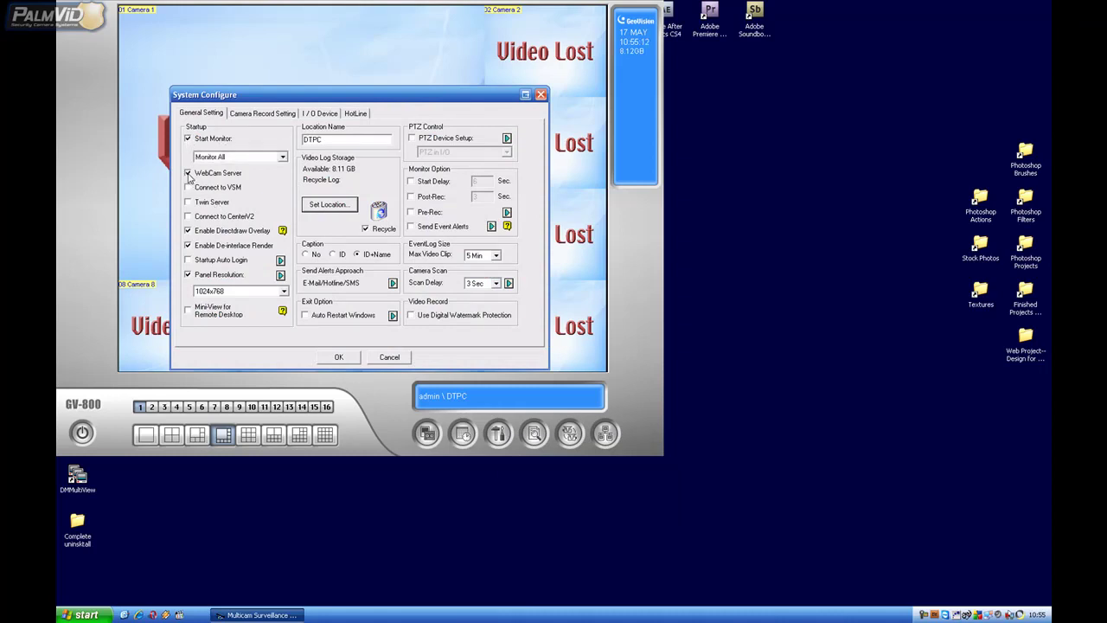
click(411, 196)
click(411, 211)
Set Camera 1's recording codec to Geo H264 and save the configuration.
click(258, 118)
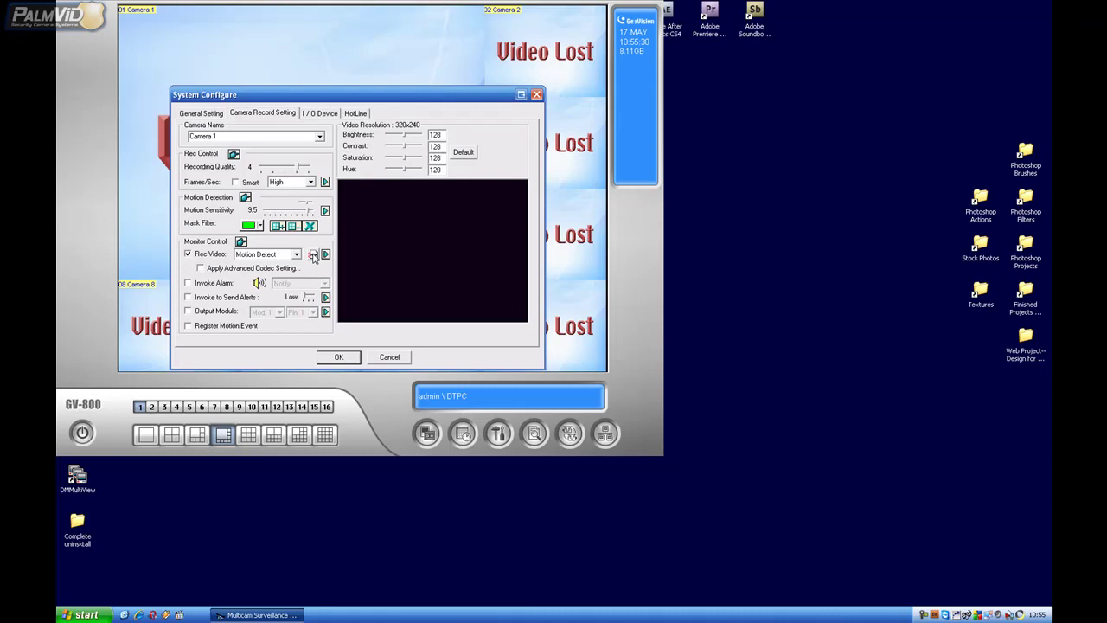
click(313, 255)
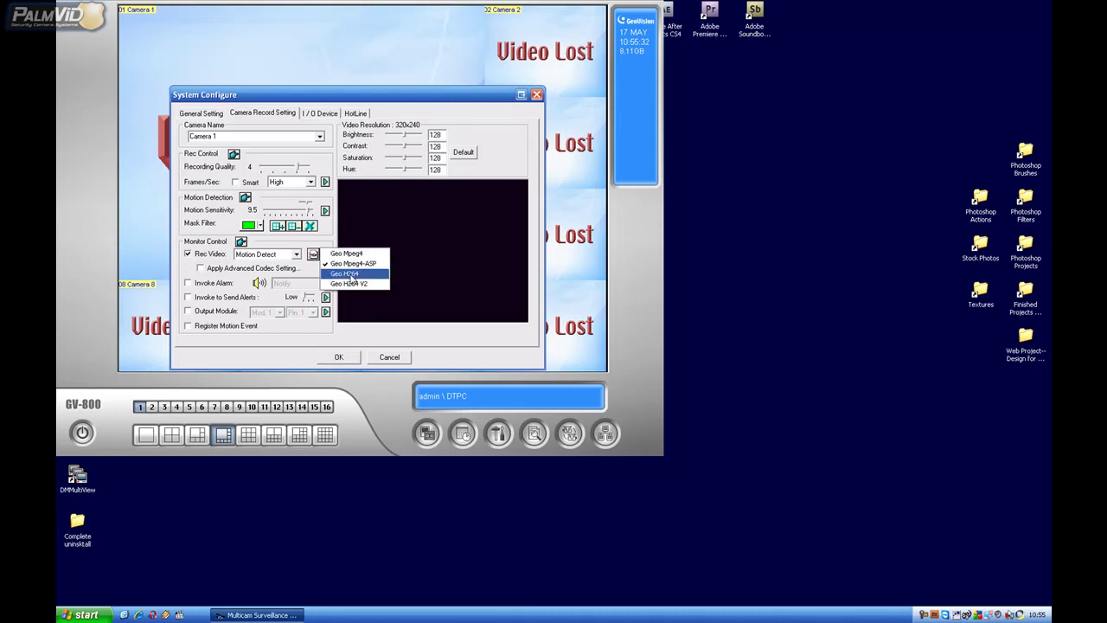
click(359, 274)
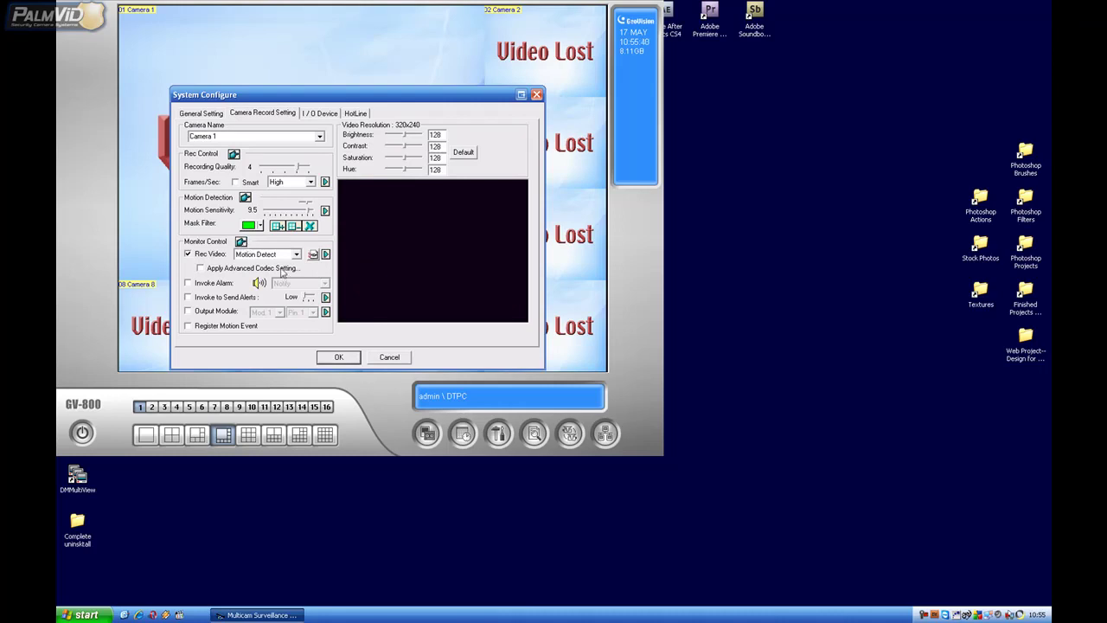
click(340, 356)
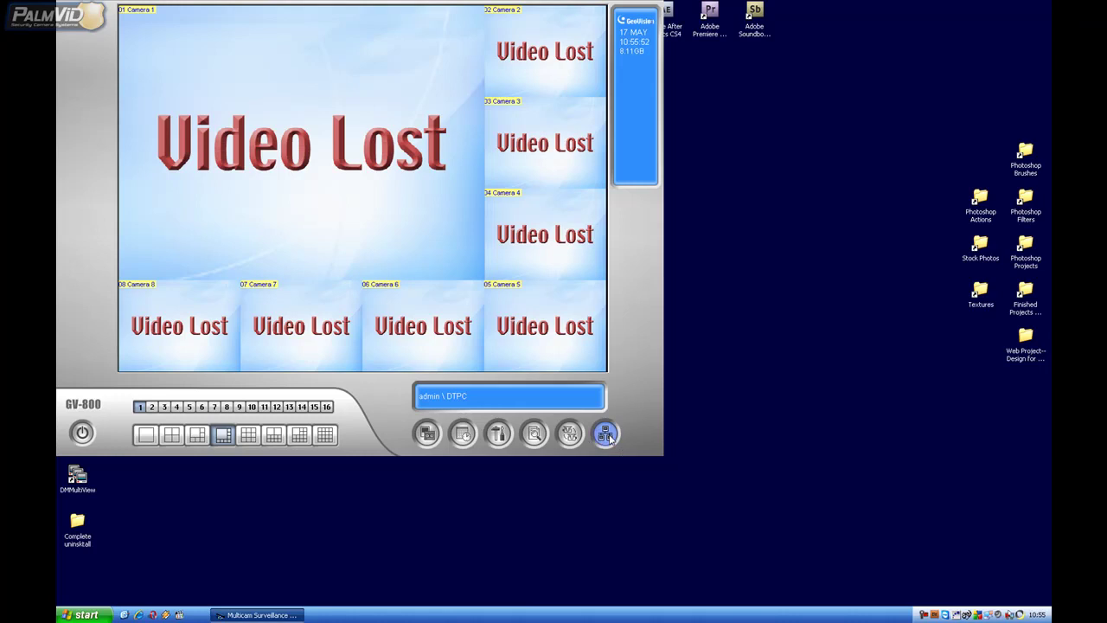
In webcam Server Setup, set the Video tab's Max. image size to Actual size.
click(606, 435)
click(635, 441)
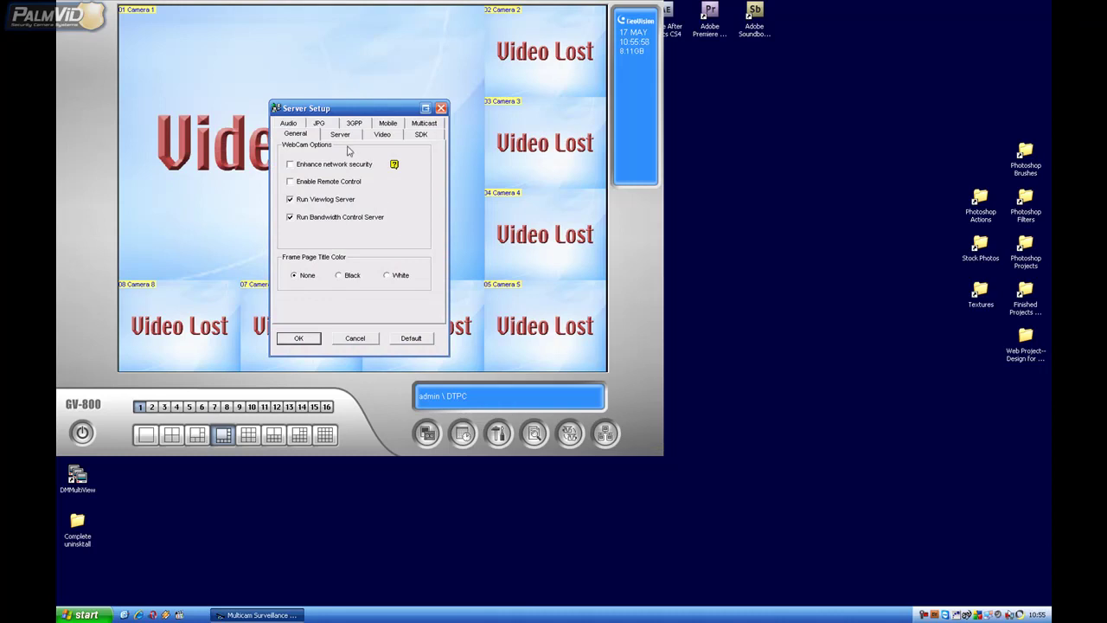
click(352, 125)
click(340, 126)
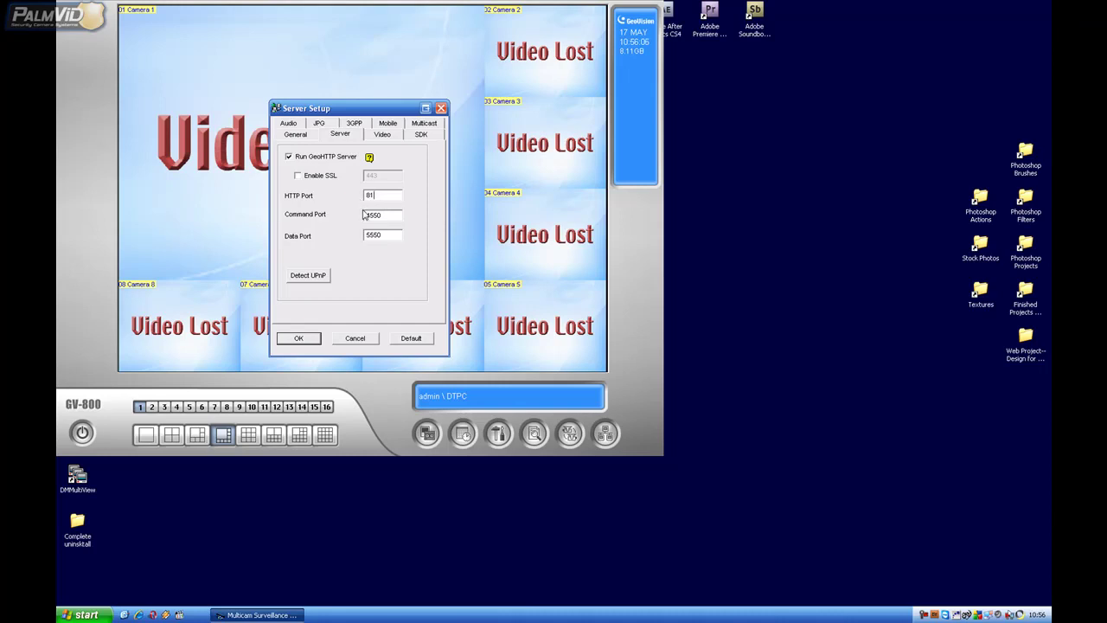
click(392, 137)
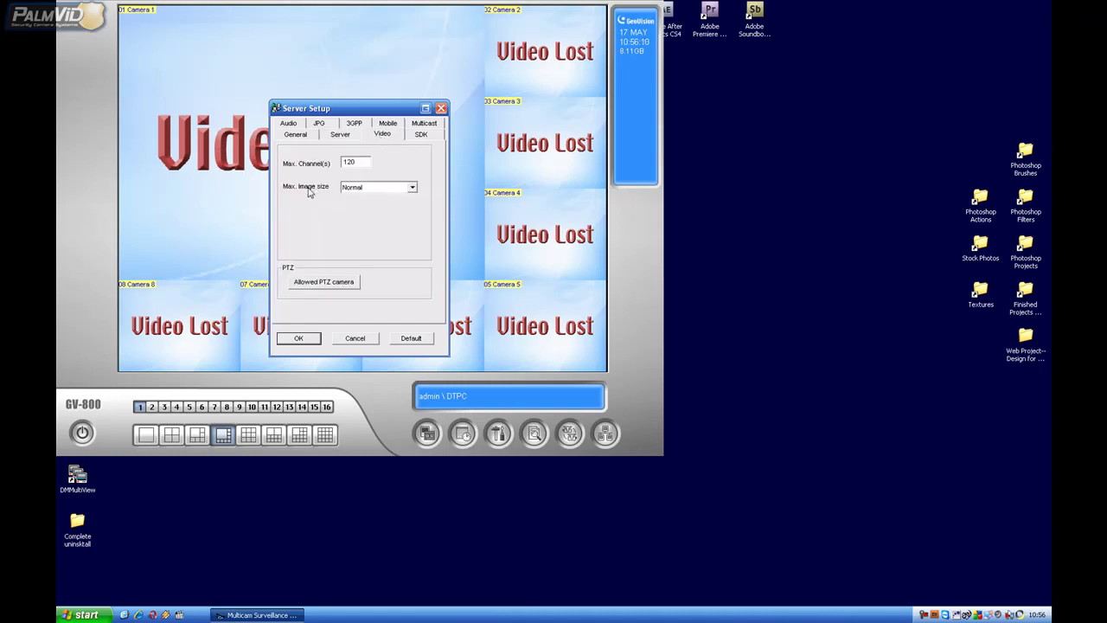
click(410, 188)
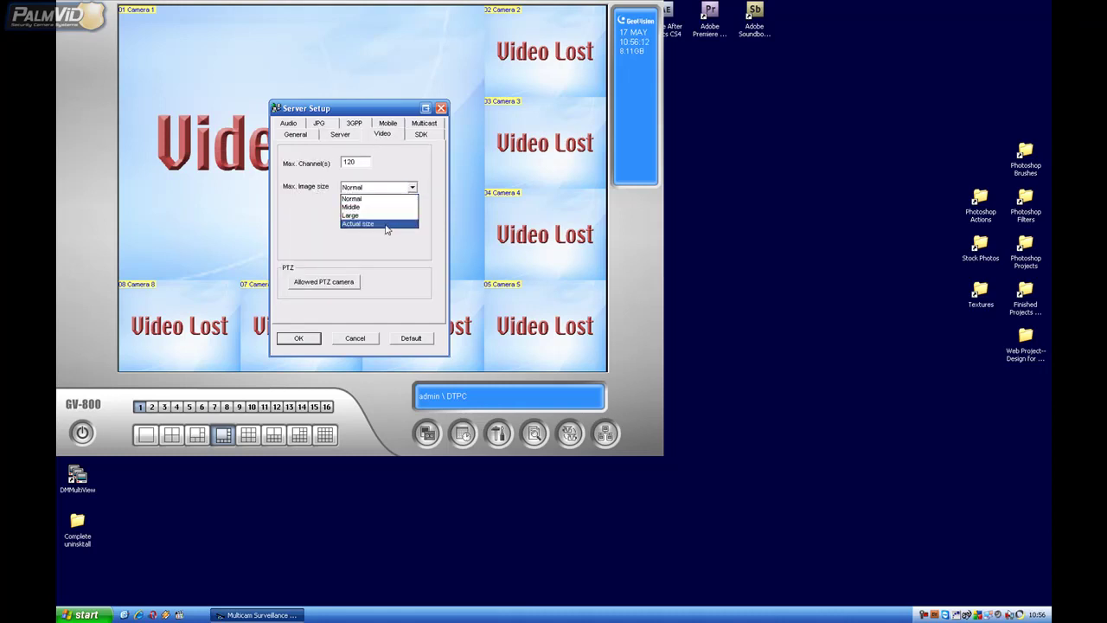
click(387, 227)
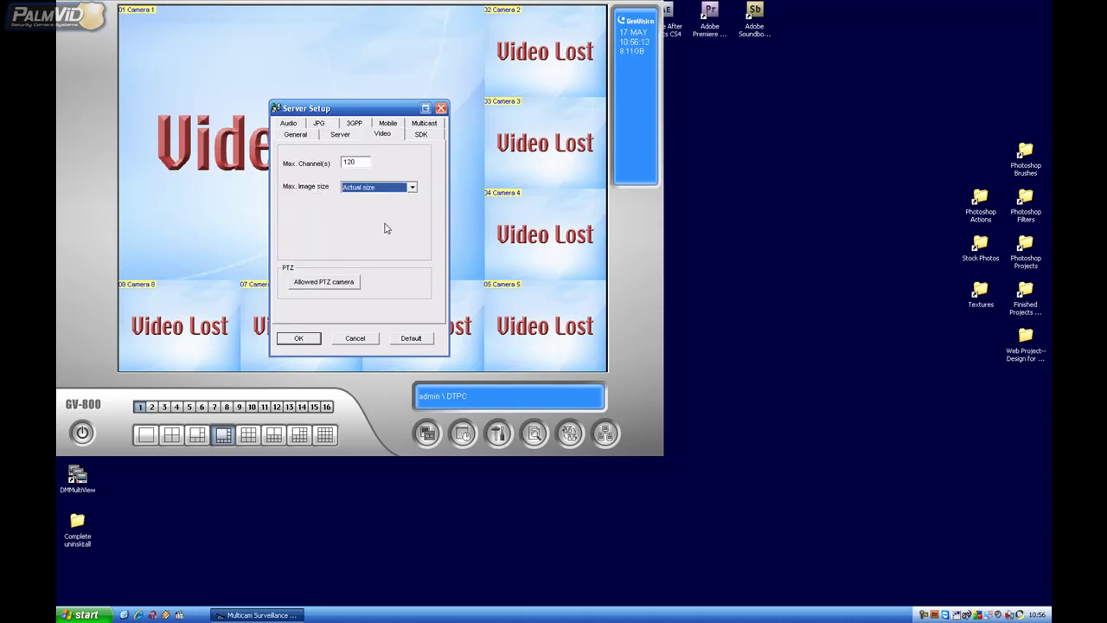
Enable Create JPEG/GIF file(s) on the JPG tab and save the server settings.
click(320, 123)
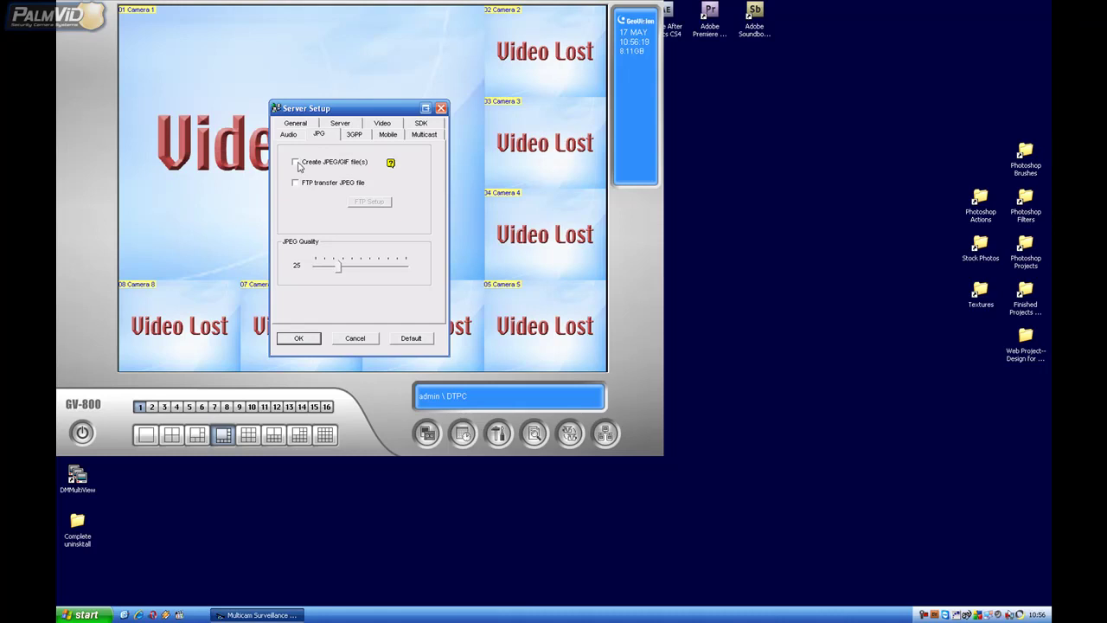
click(296, 163)
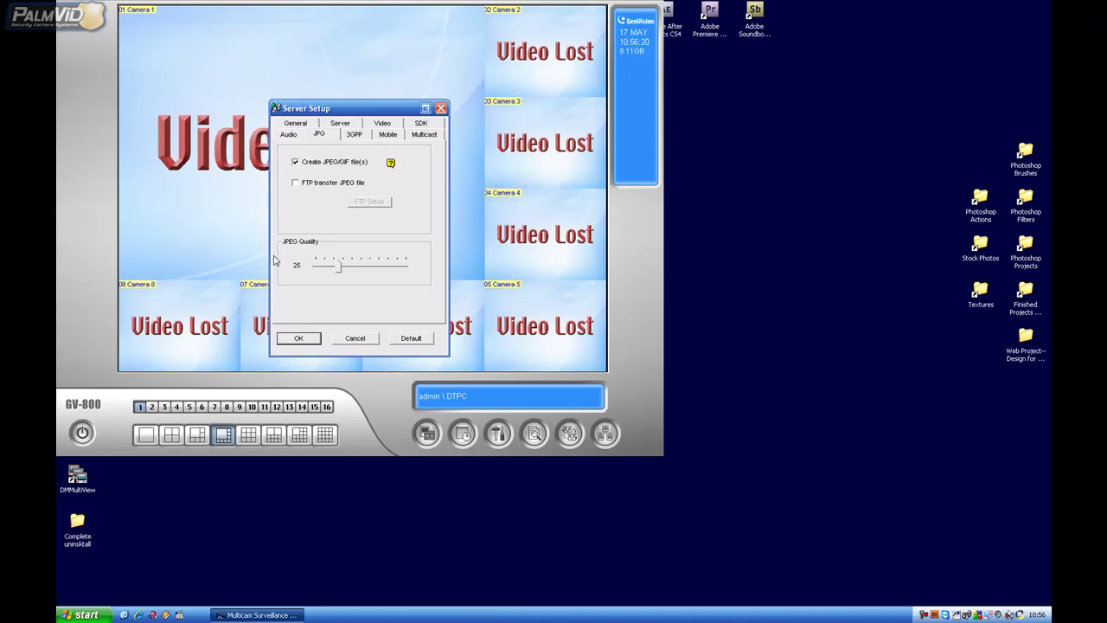
click(300, 339)
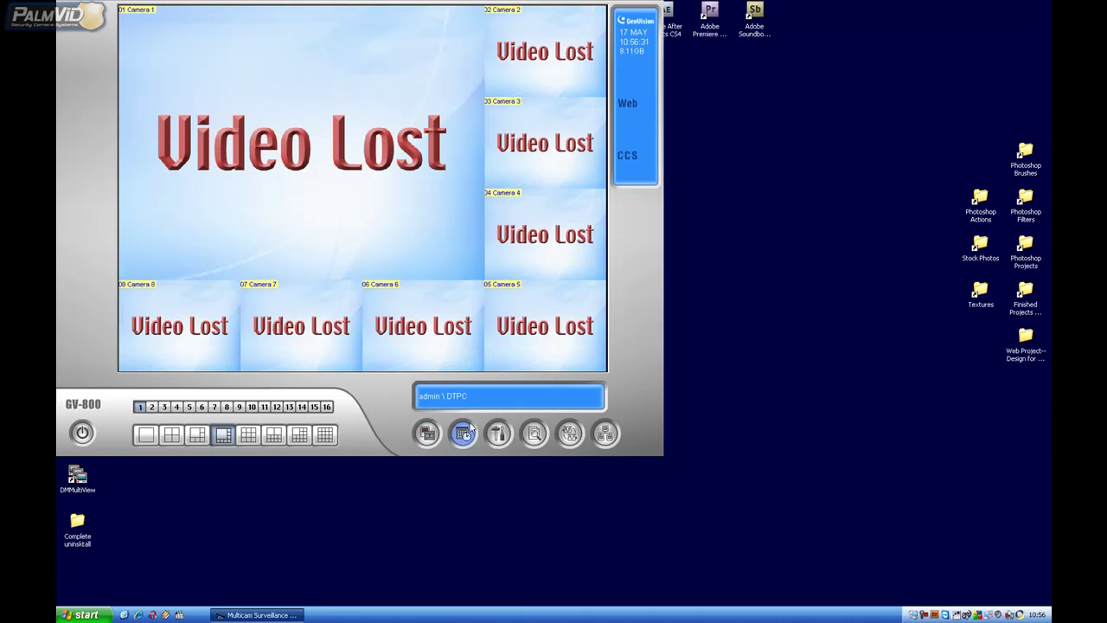
Open the Multicam settings menu to reach General Setting again.
click(496, 440)
Open System Configure's Storage Group Folder location settings.
mouse_move(525, 442)
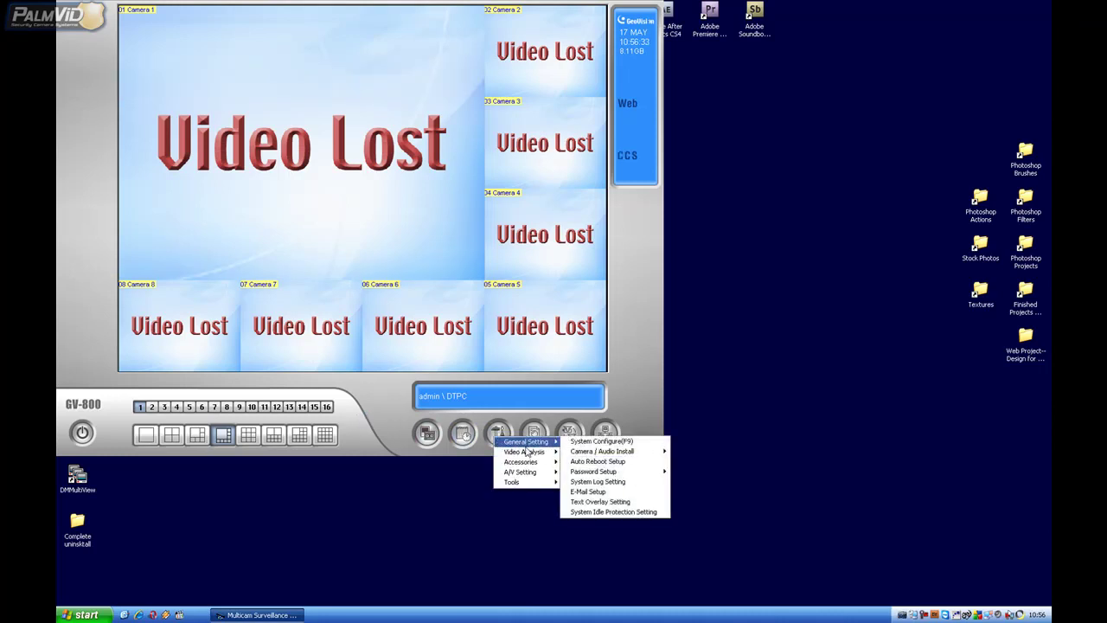
click(573, 441)
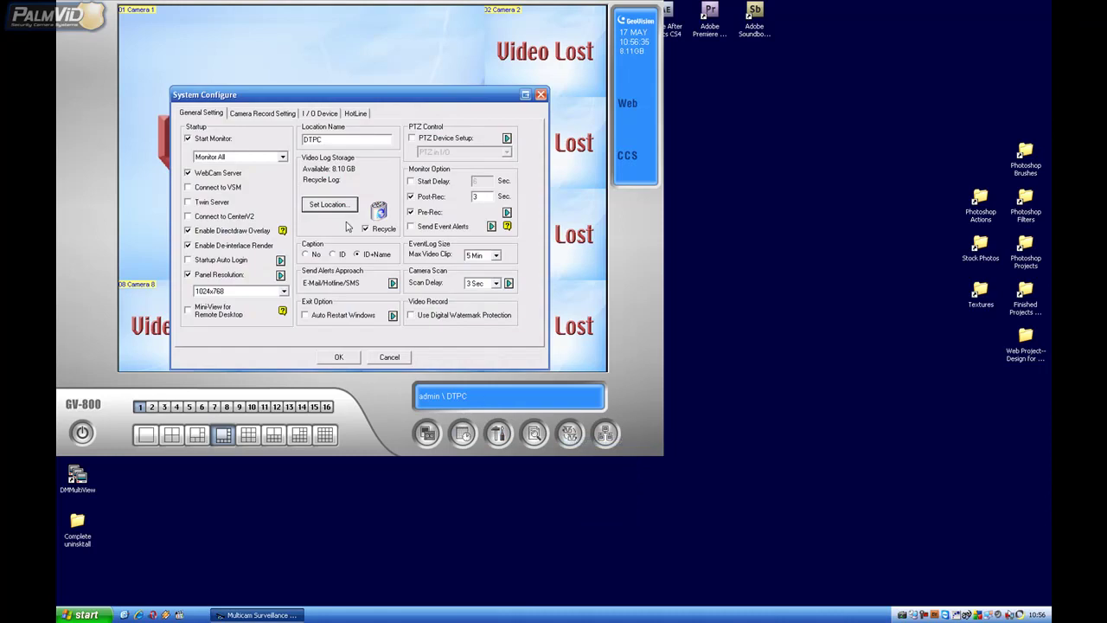
click(335, 209)
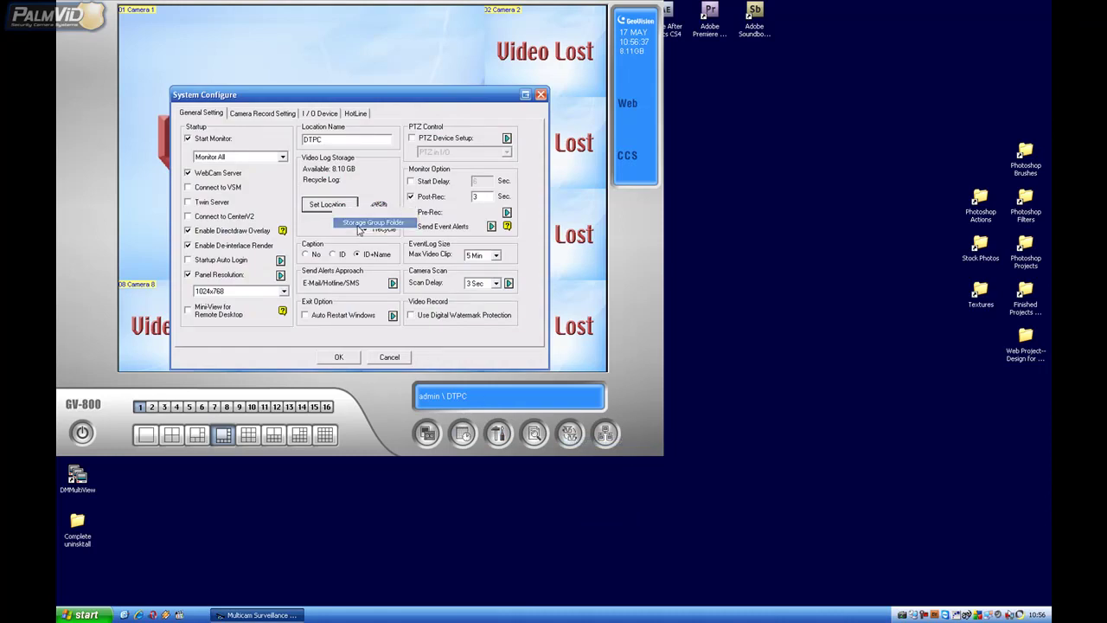
click(370, 222)
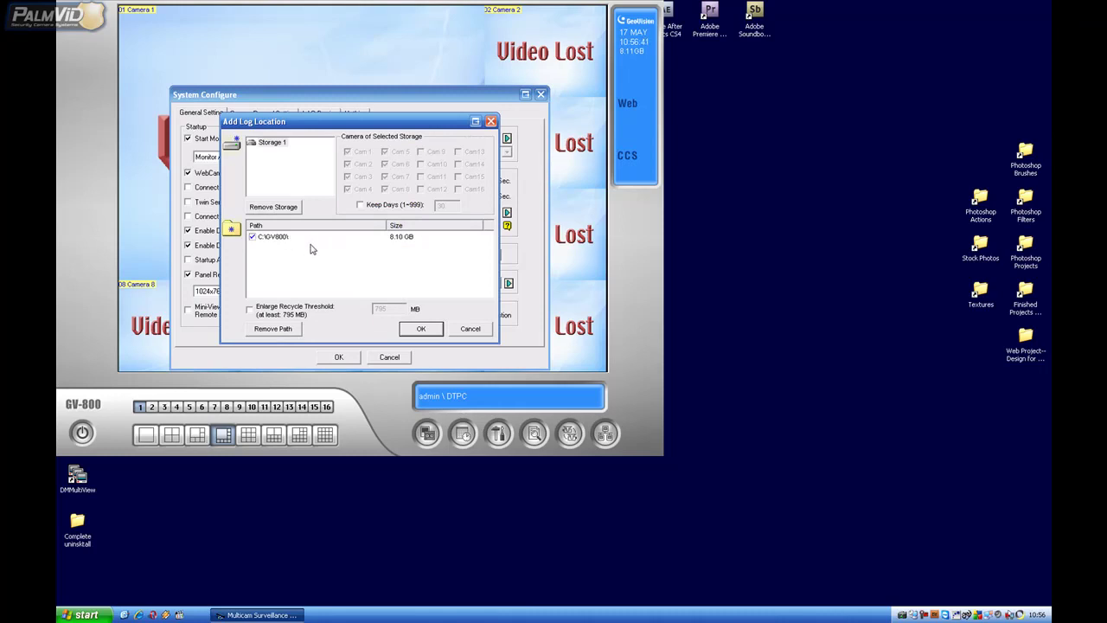
Add D:\Video 1\ as a storage path and remove C:\GV800\.
click(232, 228)
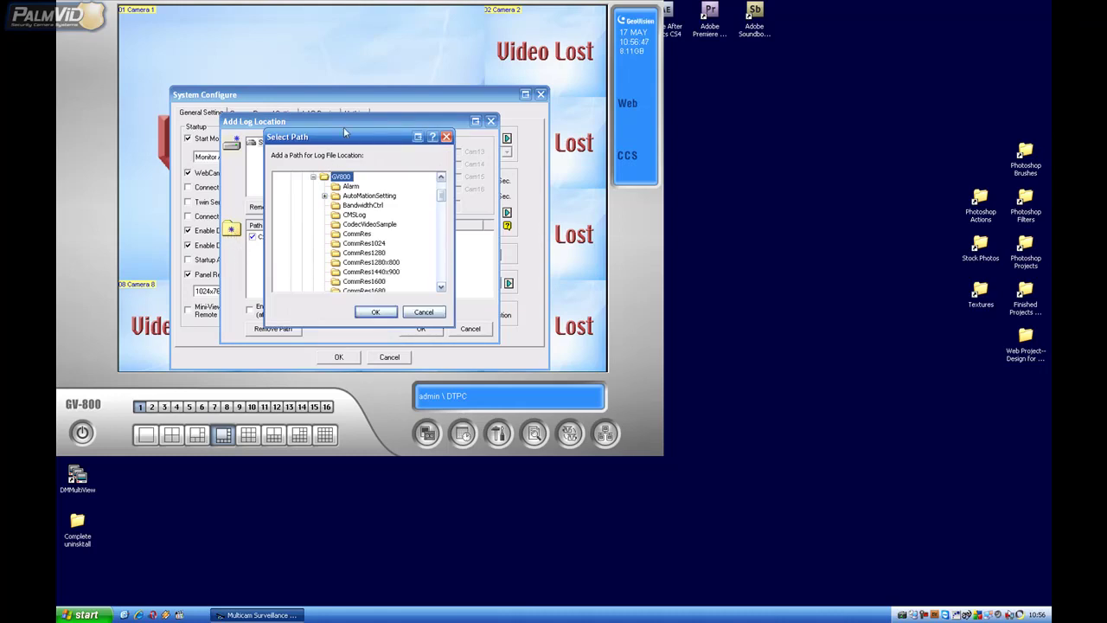
drag(346, 135, 335, 131)
click(303, 174)
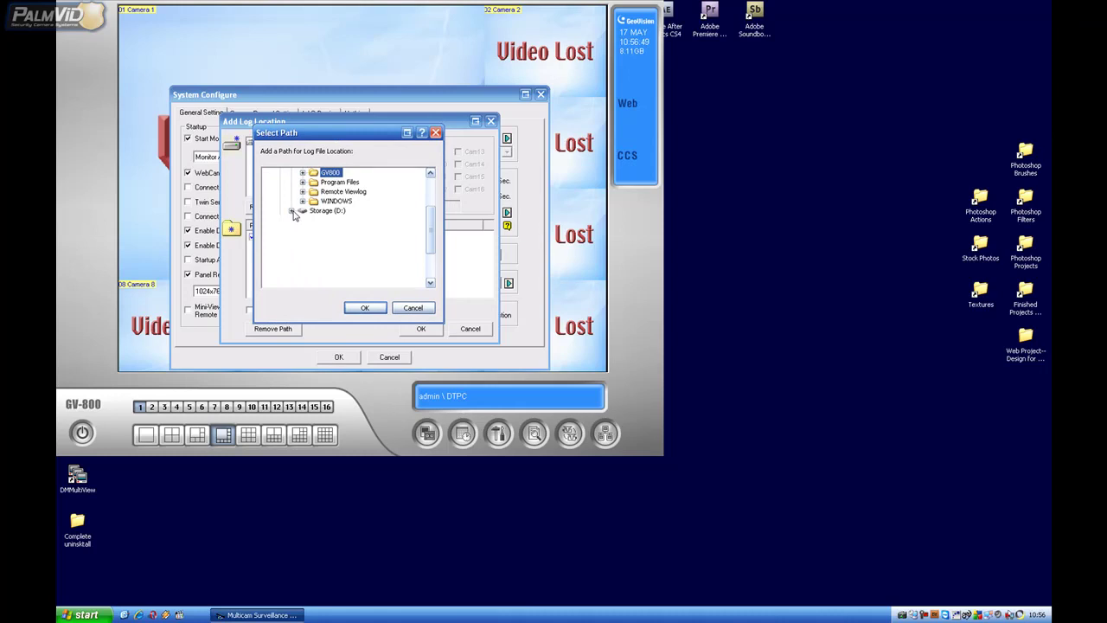
click(292, 212)
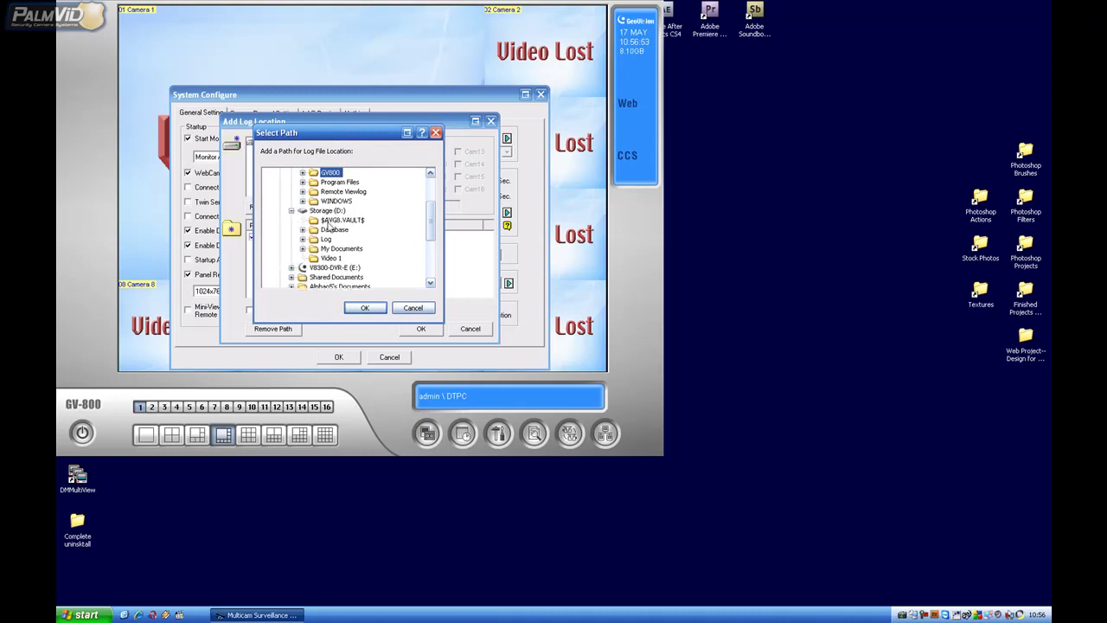
click(326, 240)
click(327, 258)
click(364, 308)
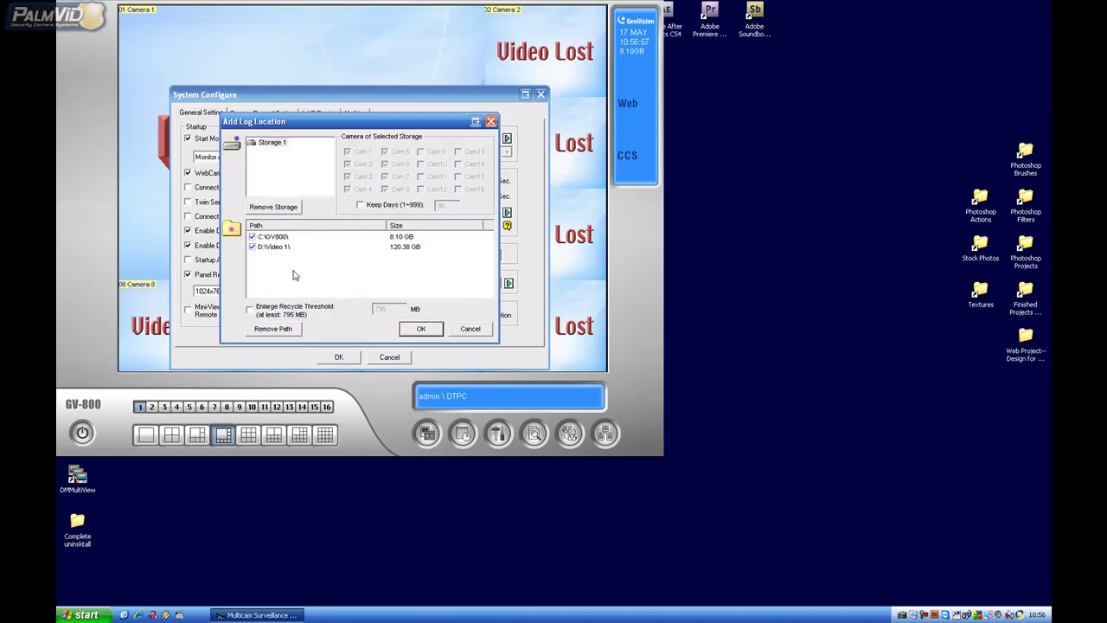
click(281, 236)
click(278, 328)
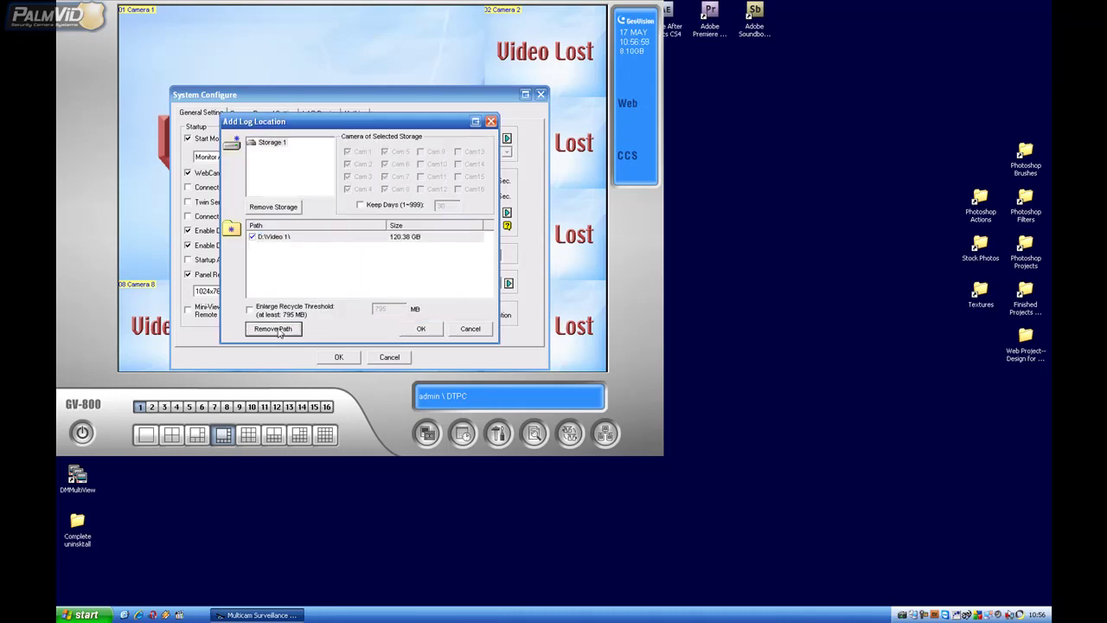
Move the database folder to D:\Database, save the configuration, and copy existing DB files there.
click(423, 332)
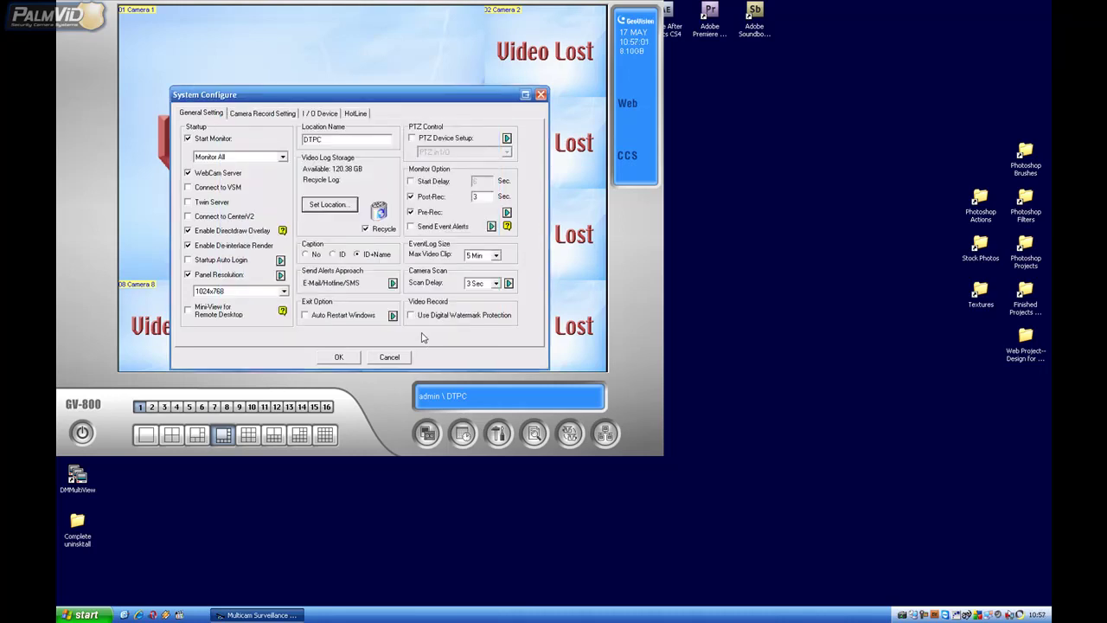
click(327, 205)
click(342, 207)
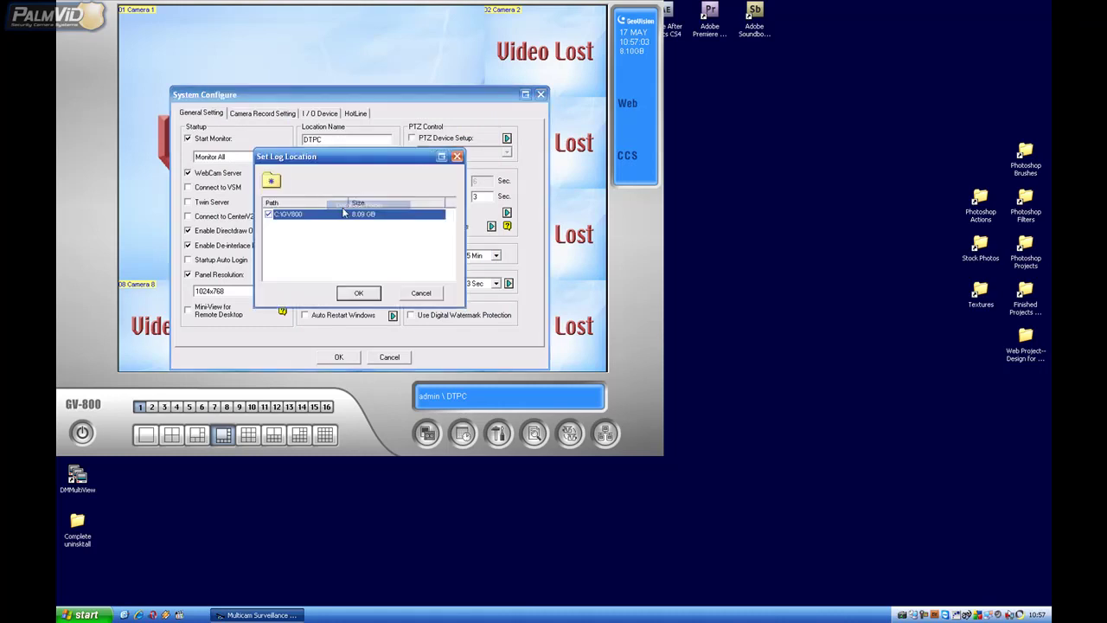
click(271, 182)
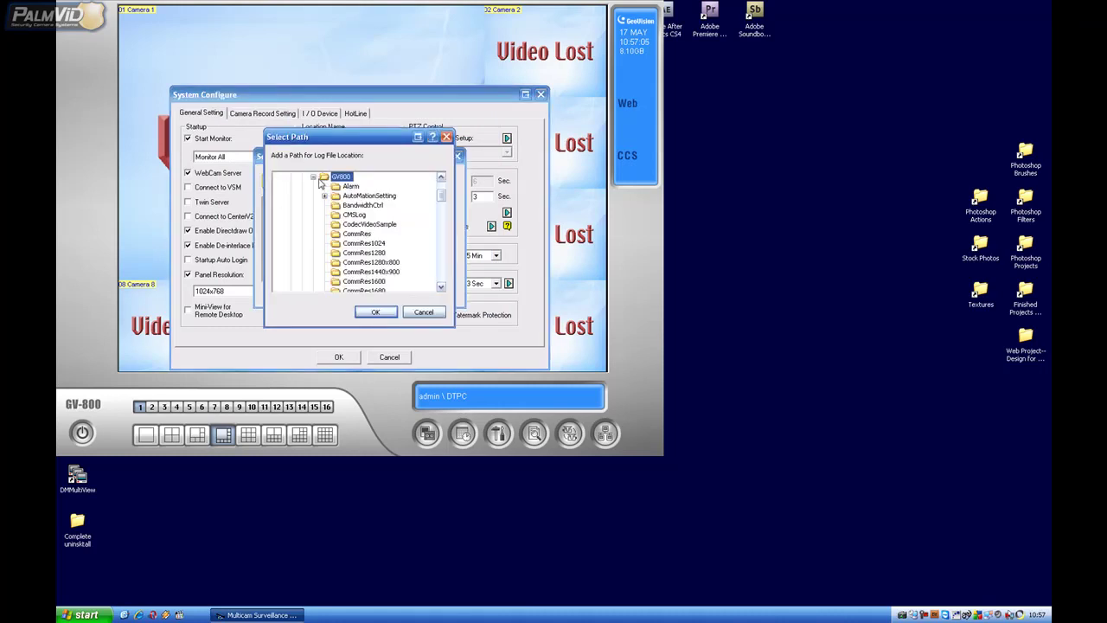
click(313, 178)
click(302, 214)
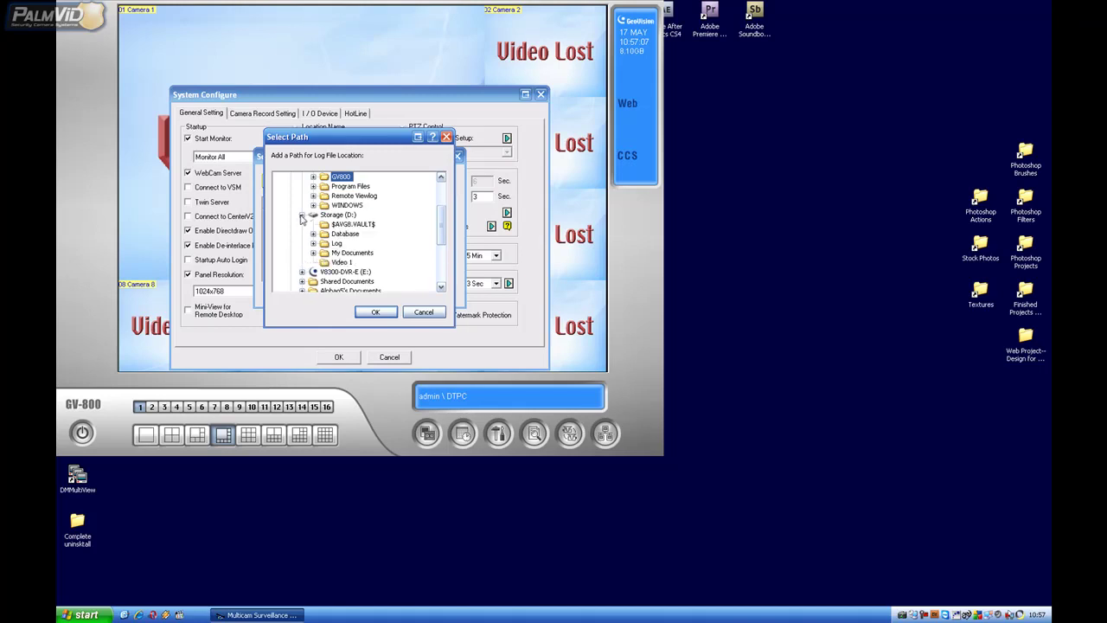
click(343, 233)
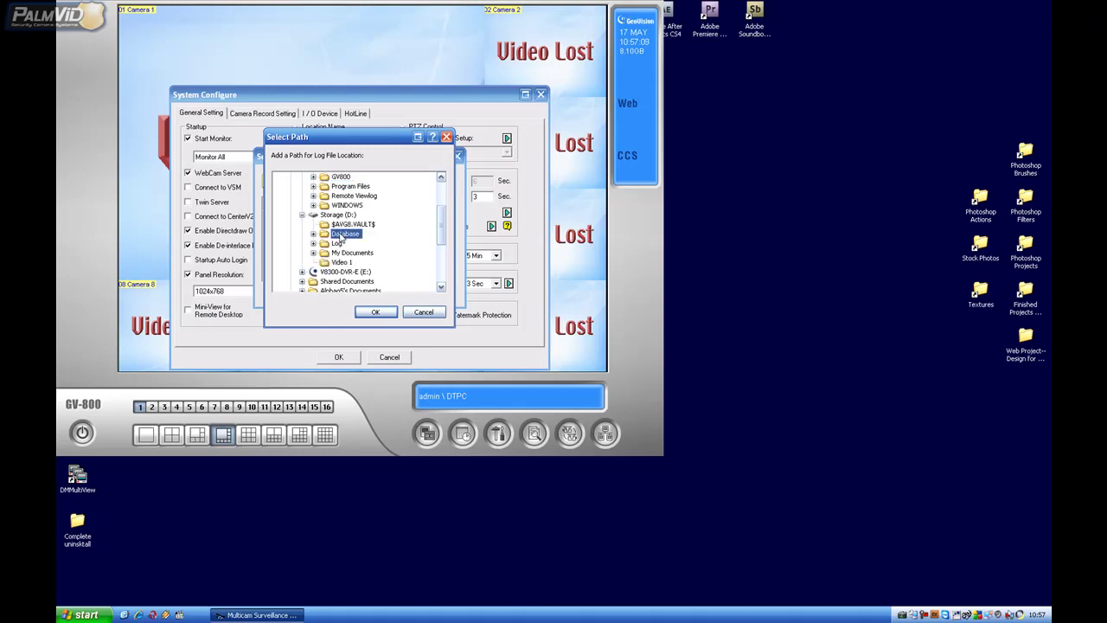
click(376, 313)
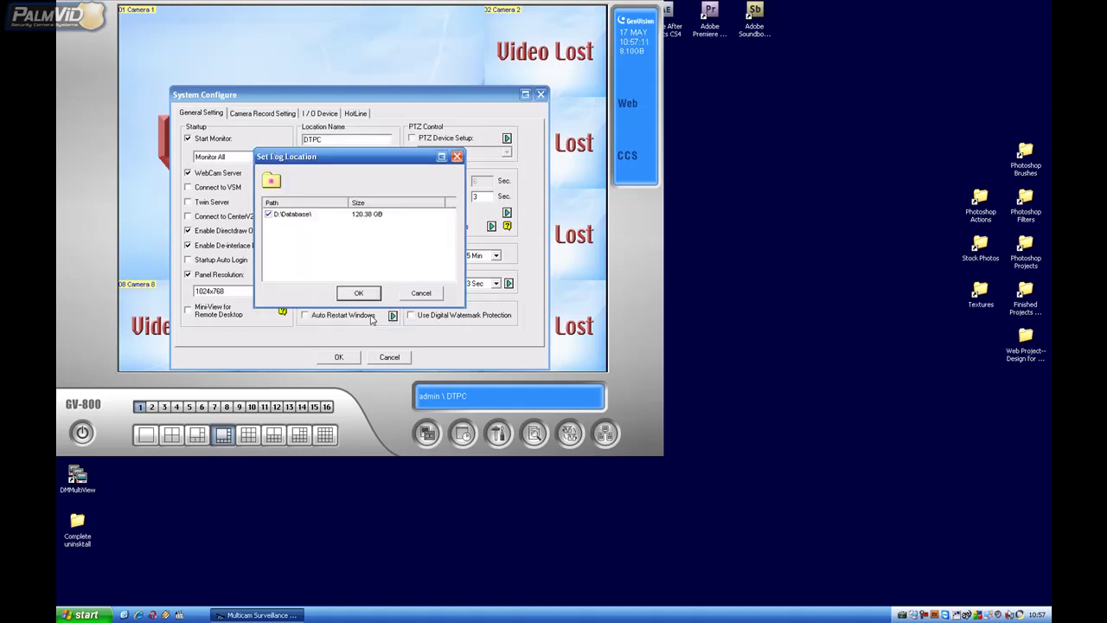
click(362, 293)
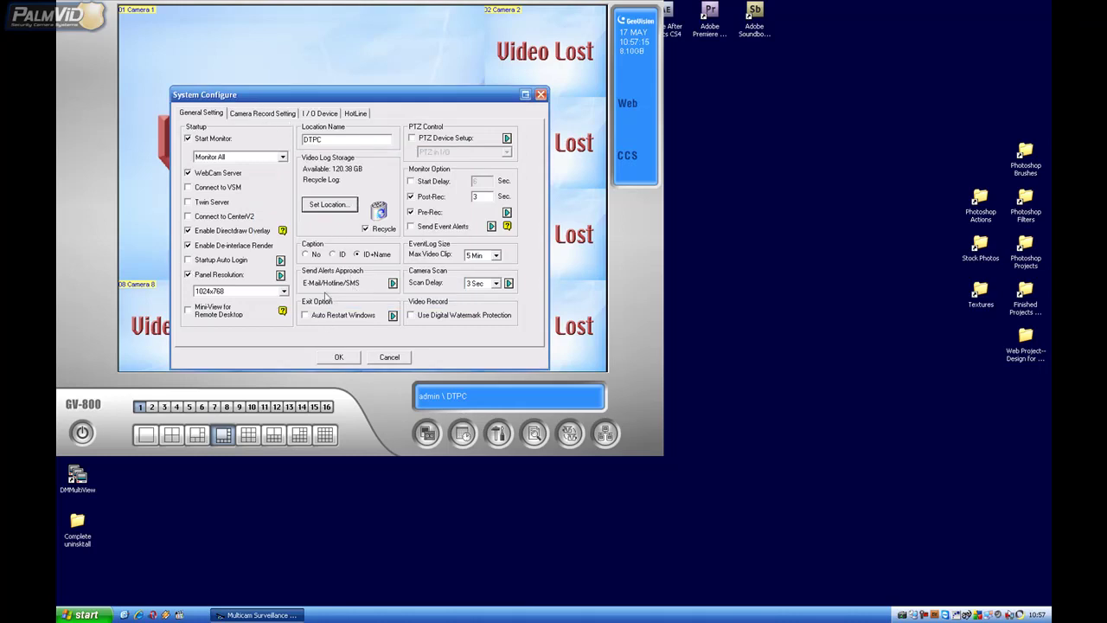
click(339, 359)
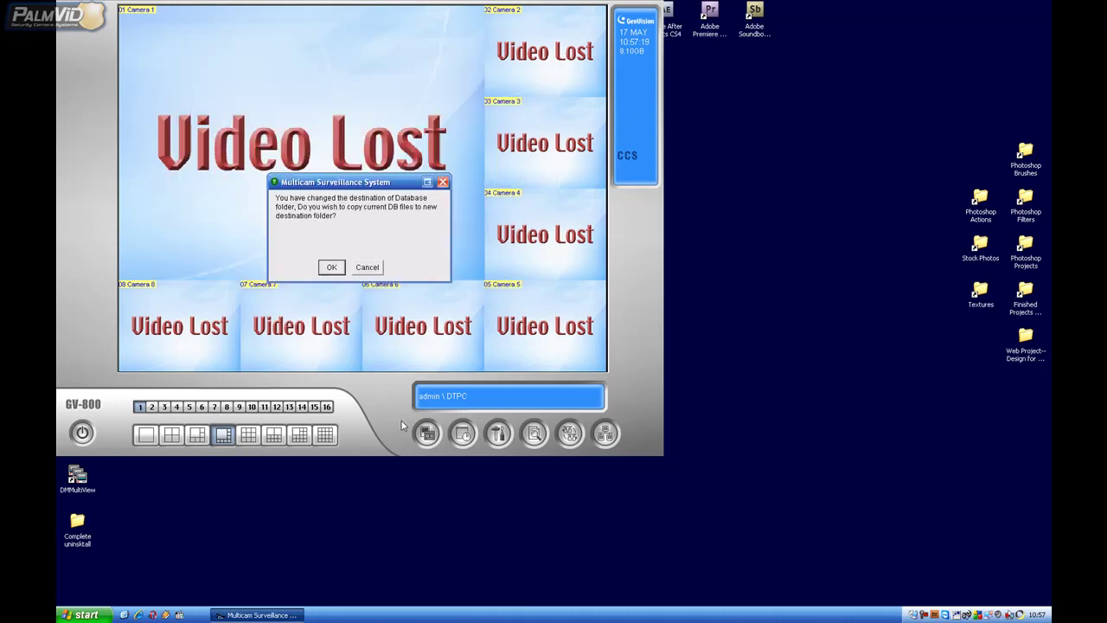
click(332, 267)
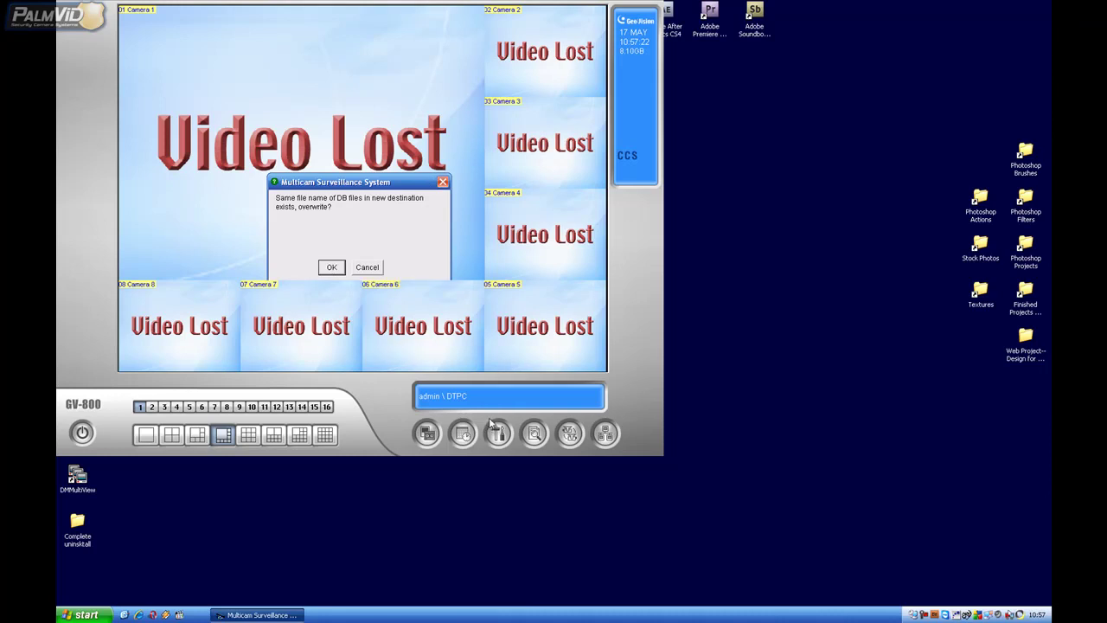
Overwrite the existing database files and turn off the 30-day Keep Days log limit.
key(Return)
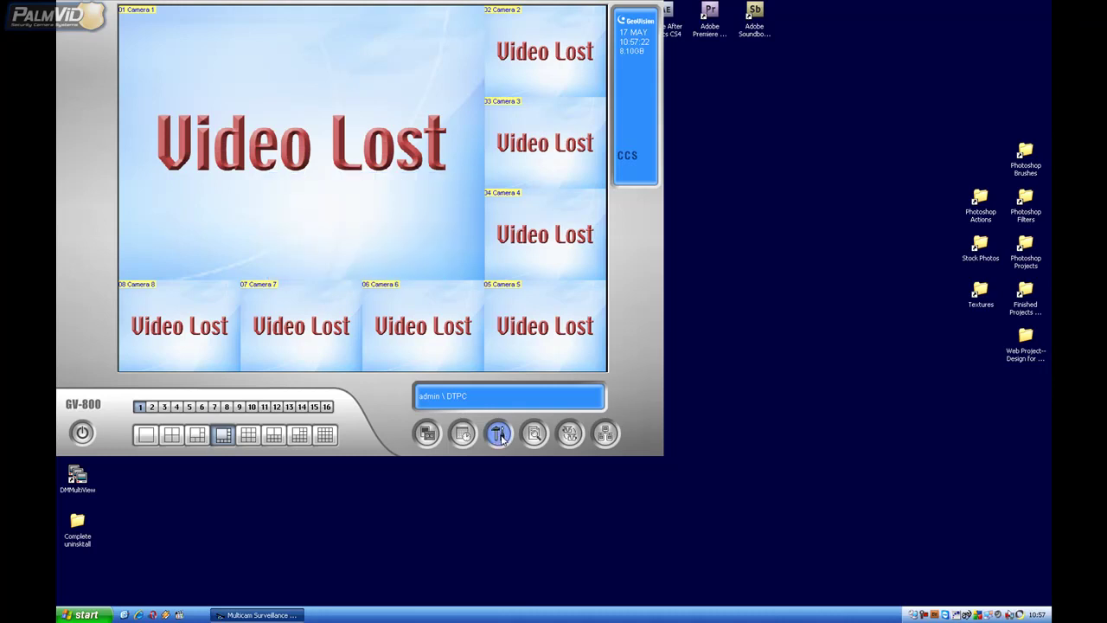
click(499, 435)
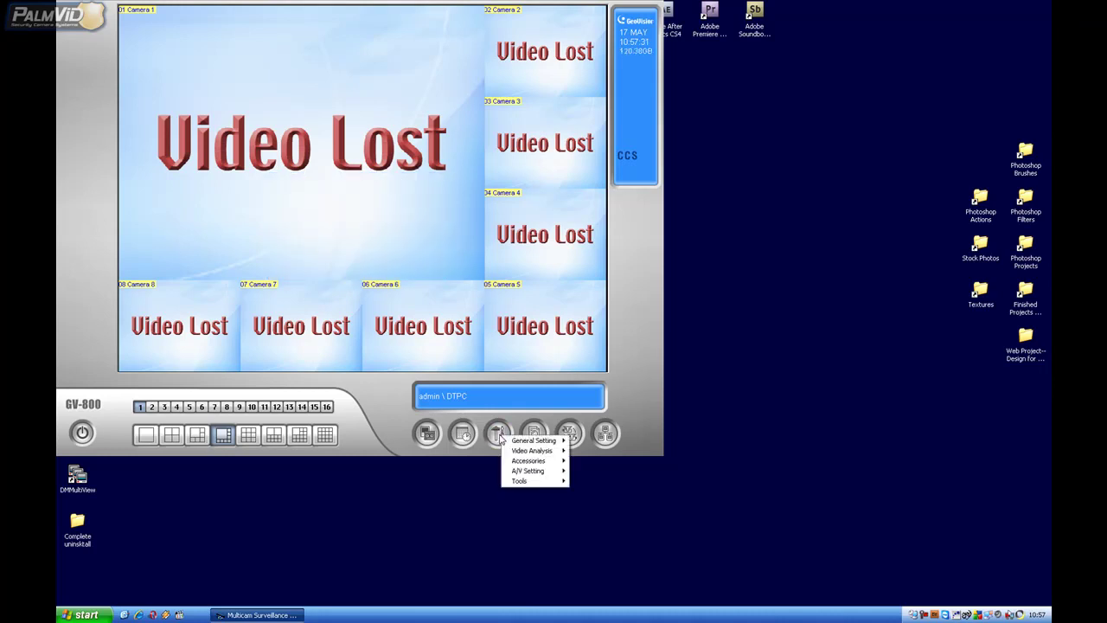
mouse_move(541, 441)
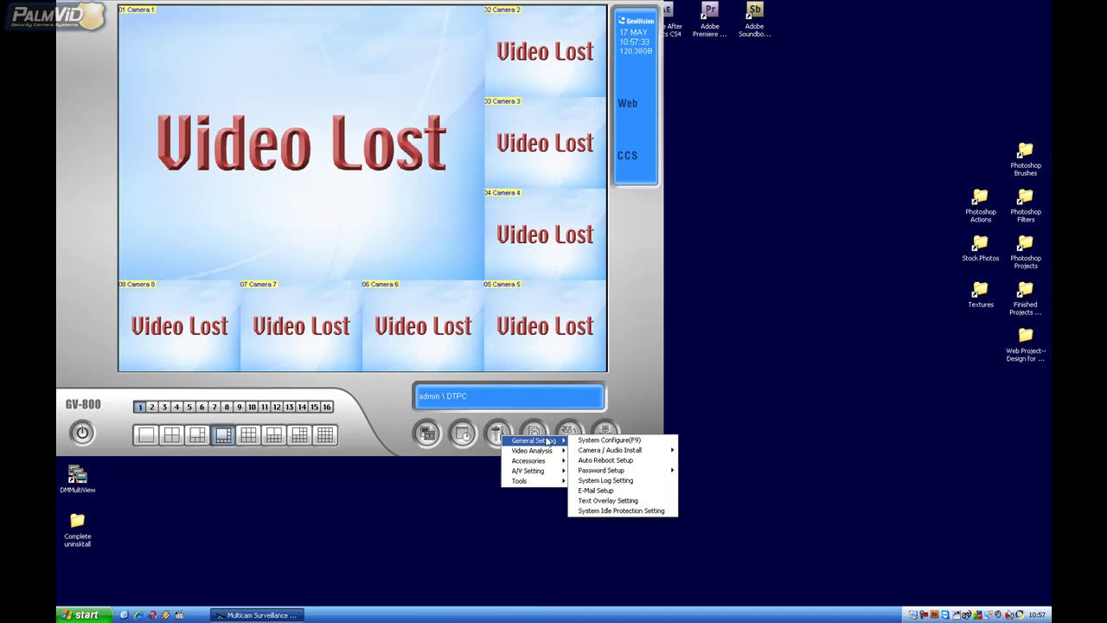
click(630, 480)
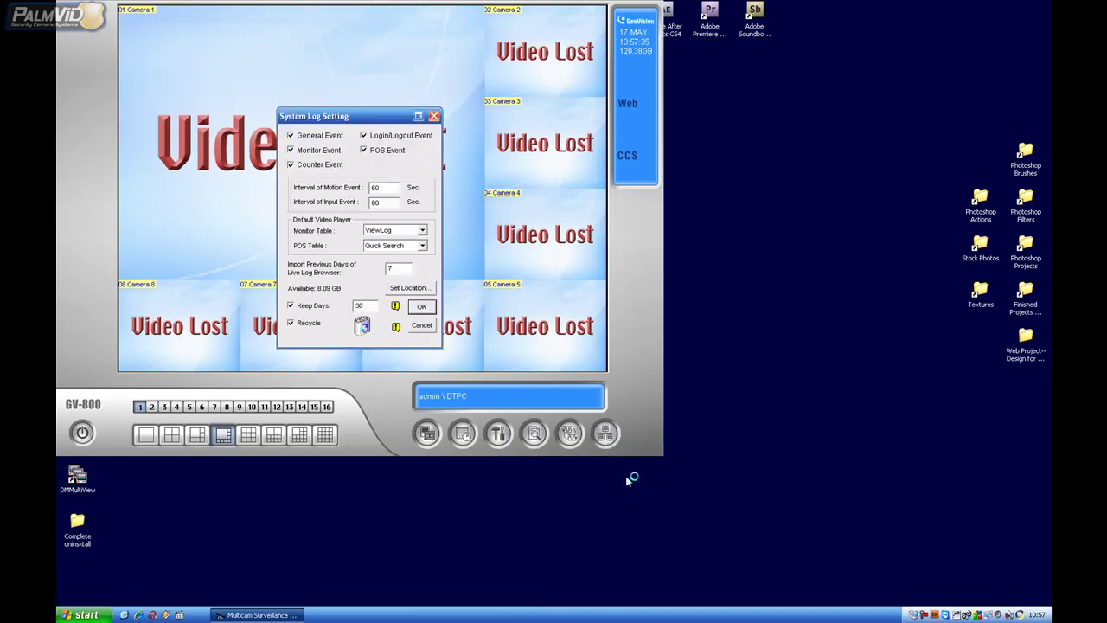
click(291, 306)
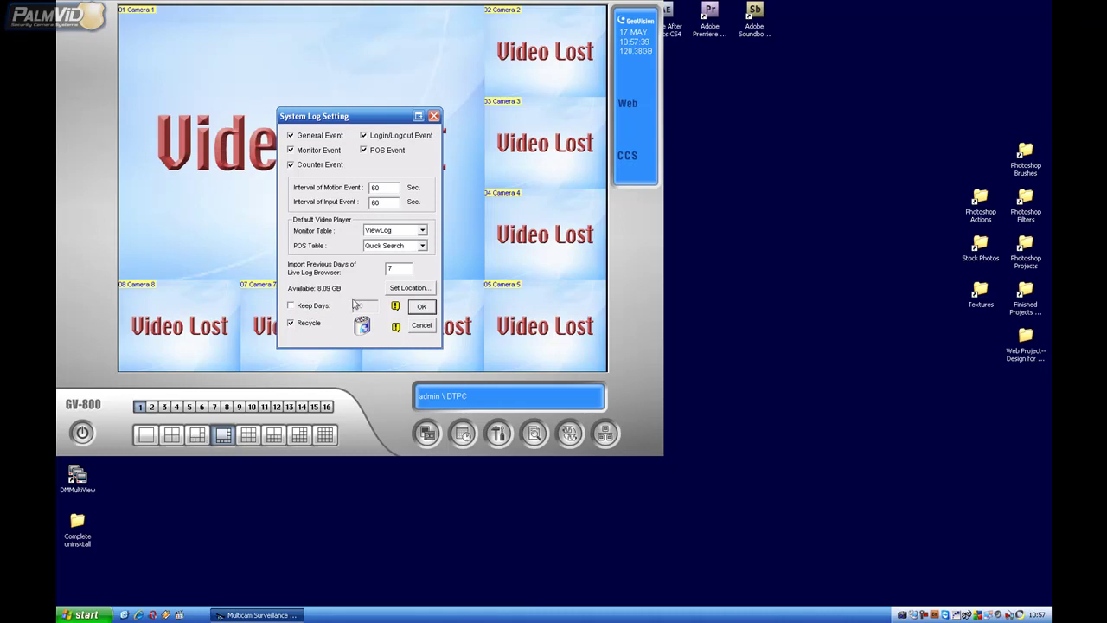
Set the system log location to D:\Log\ and save the log settings.
click(404, 287)
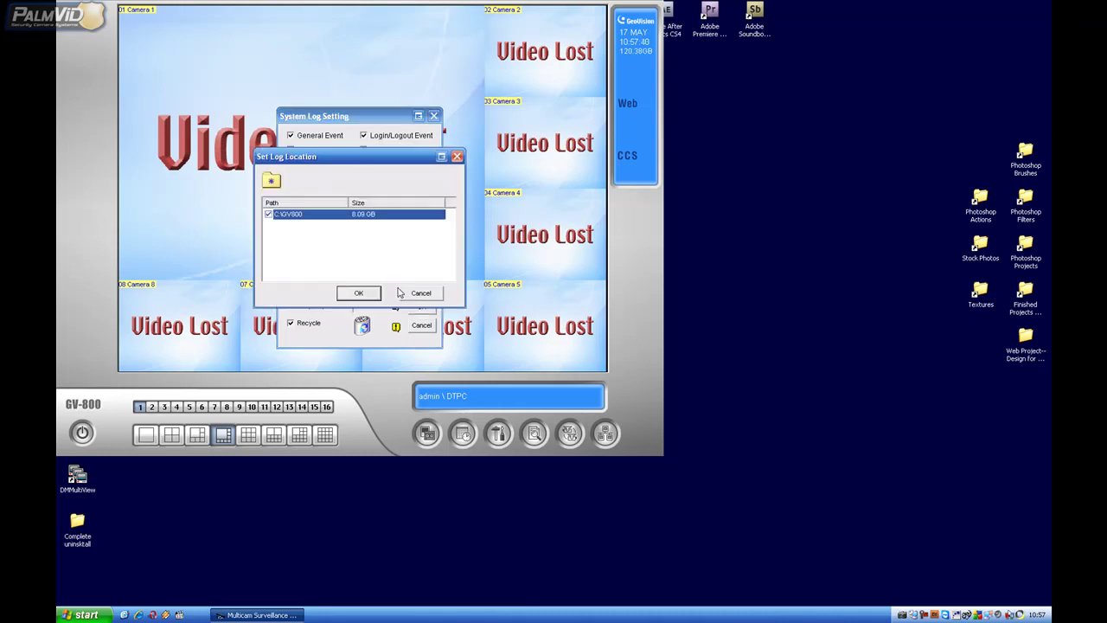
click(271, 181)
click(313, 176)
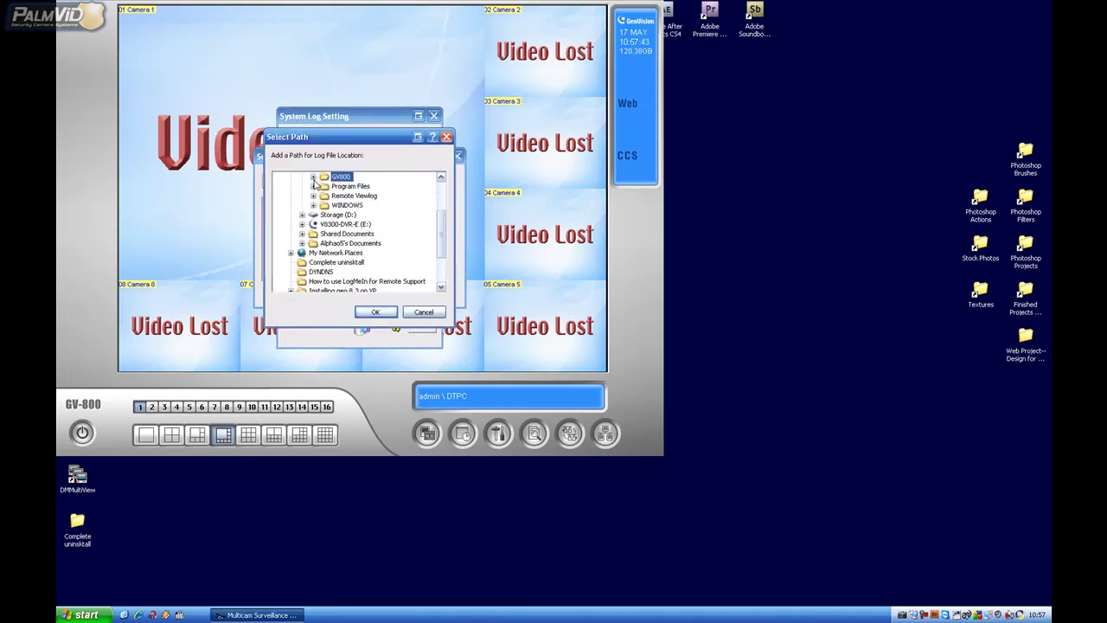
click(302, 214)
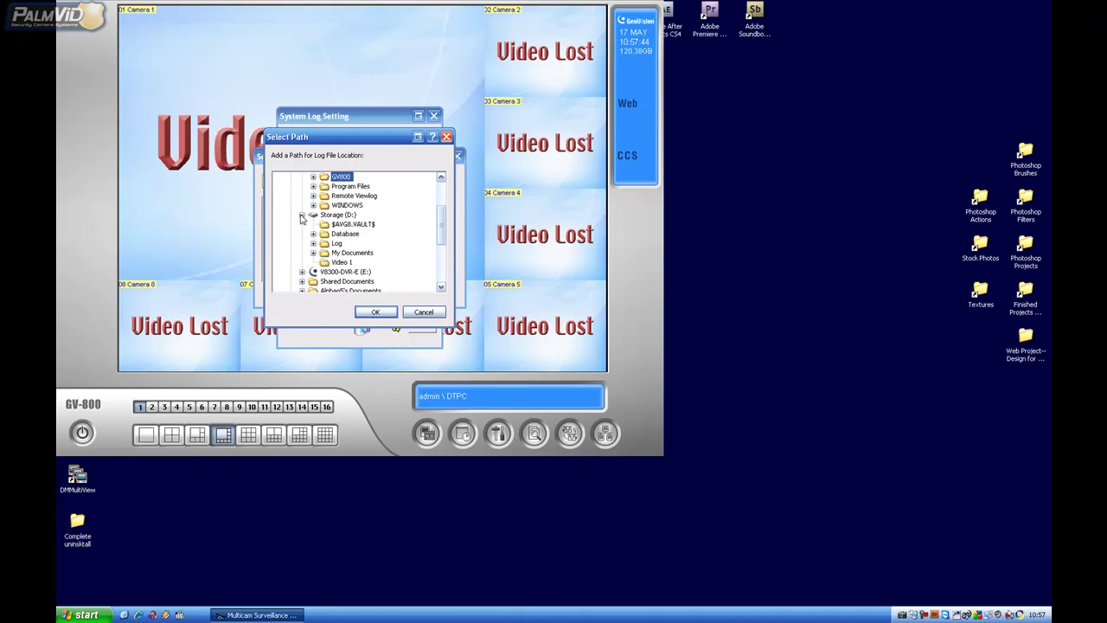
click(336, 243)
click(376, 311)
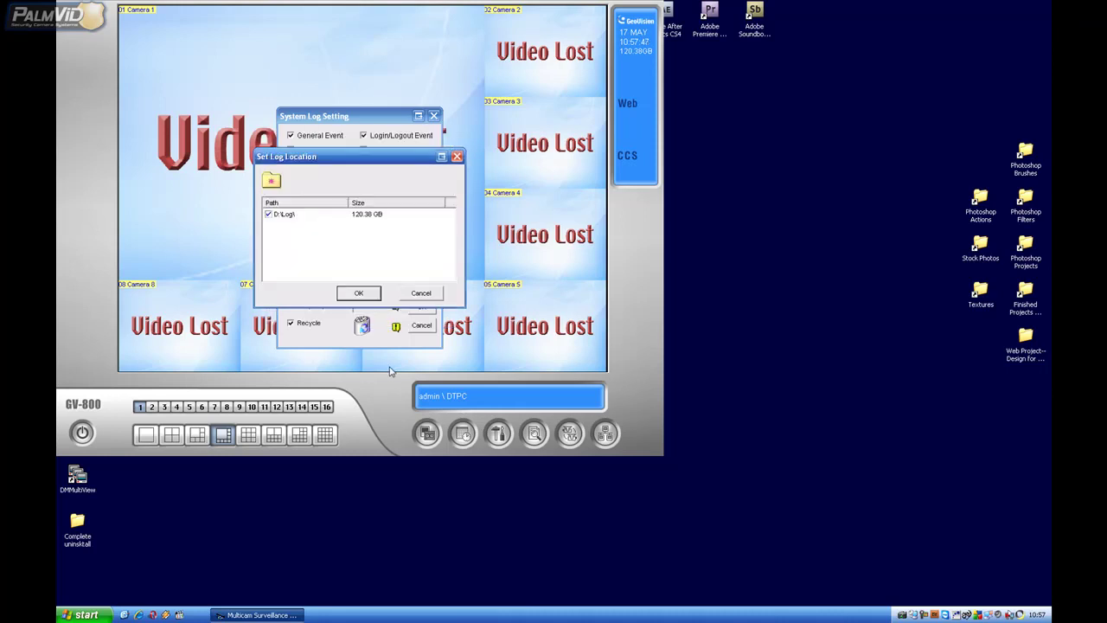
click(357, 292)
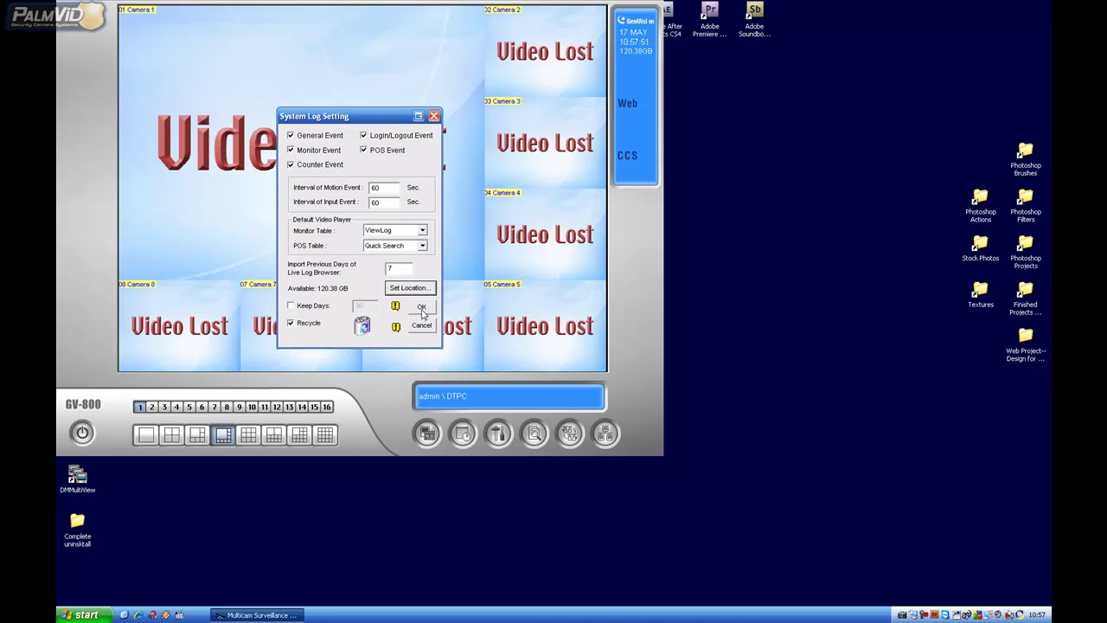
click(422, 310)
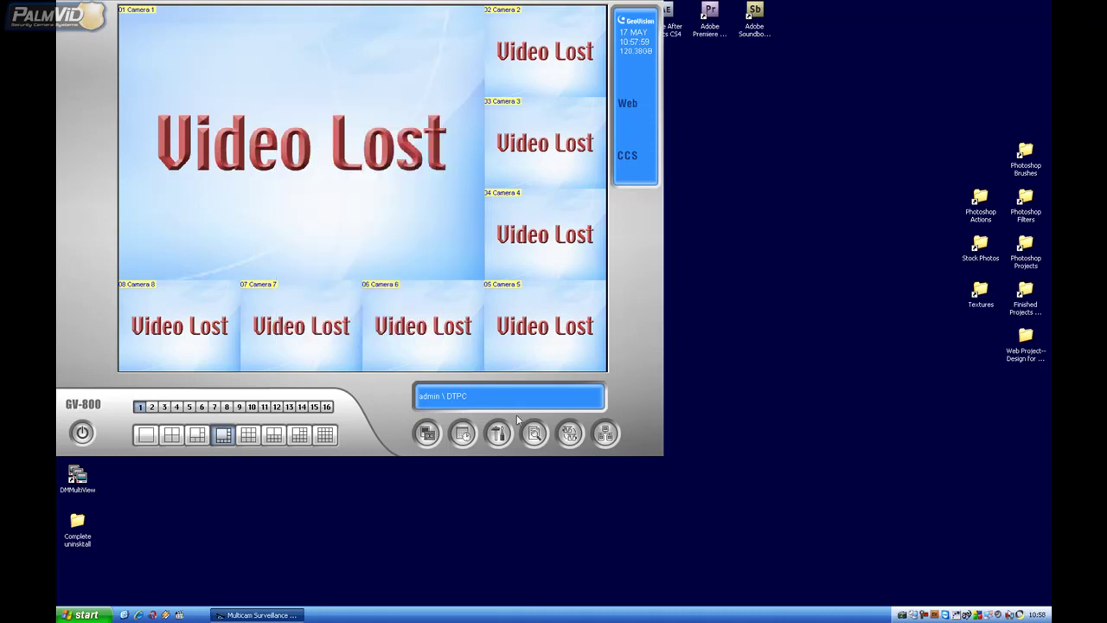
Enable Auto Monitoring in System Idle Protection Setting, then exit Multicam from the power menu.
click(498, 432)
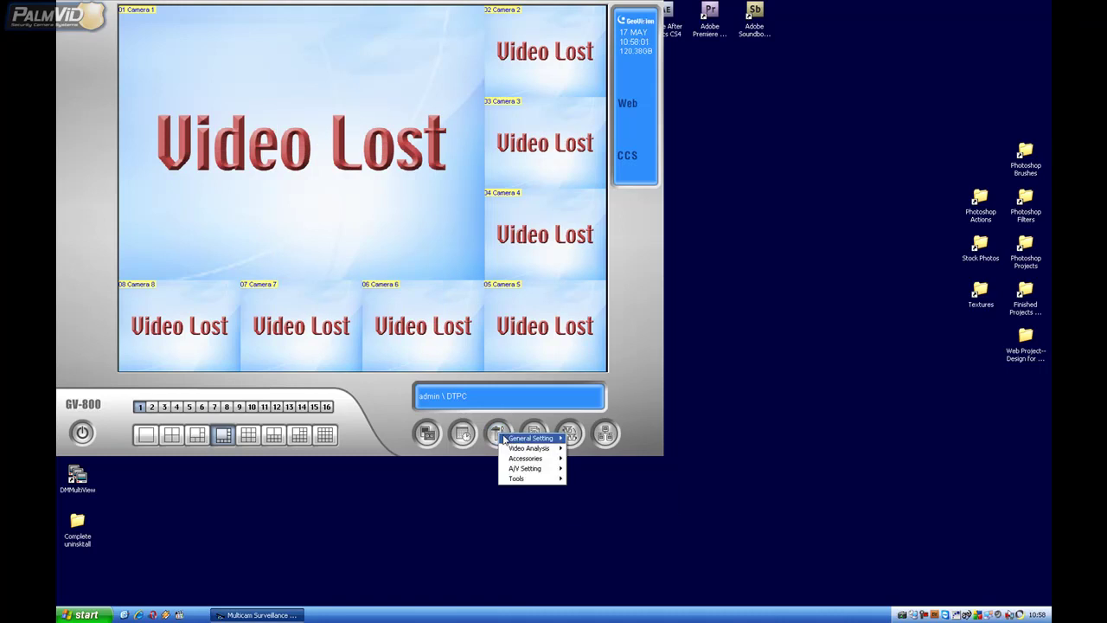
mouse_move(522, 439)
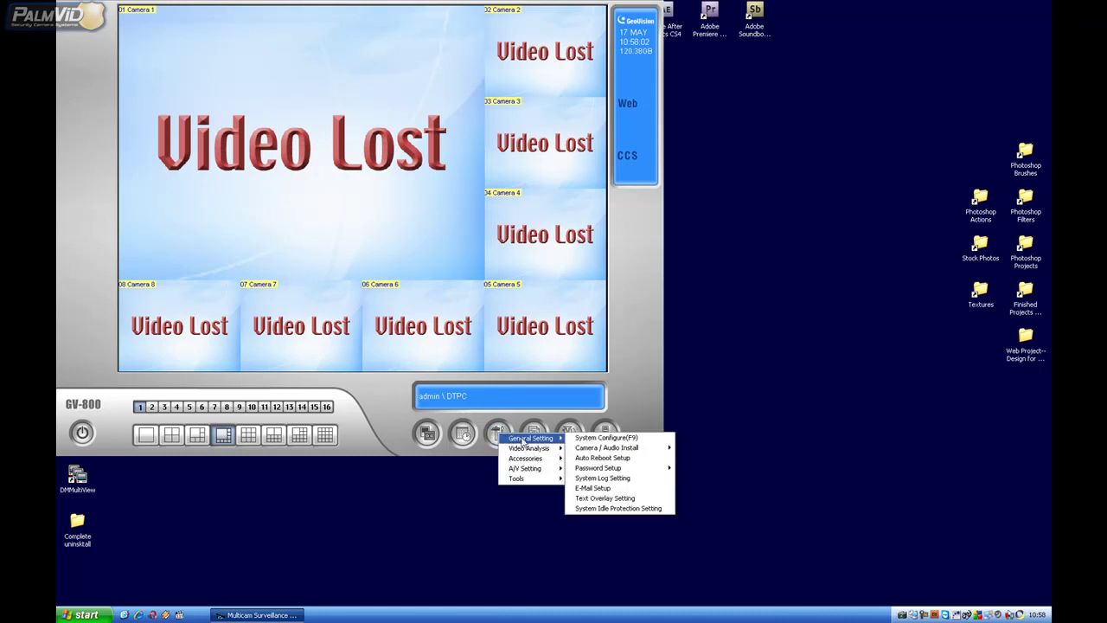
click(617, 508)
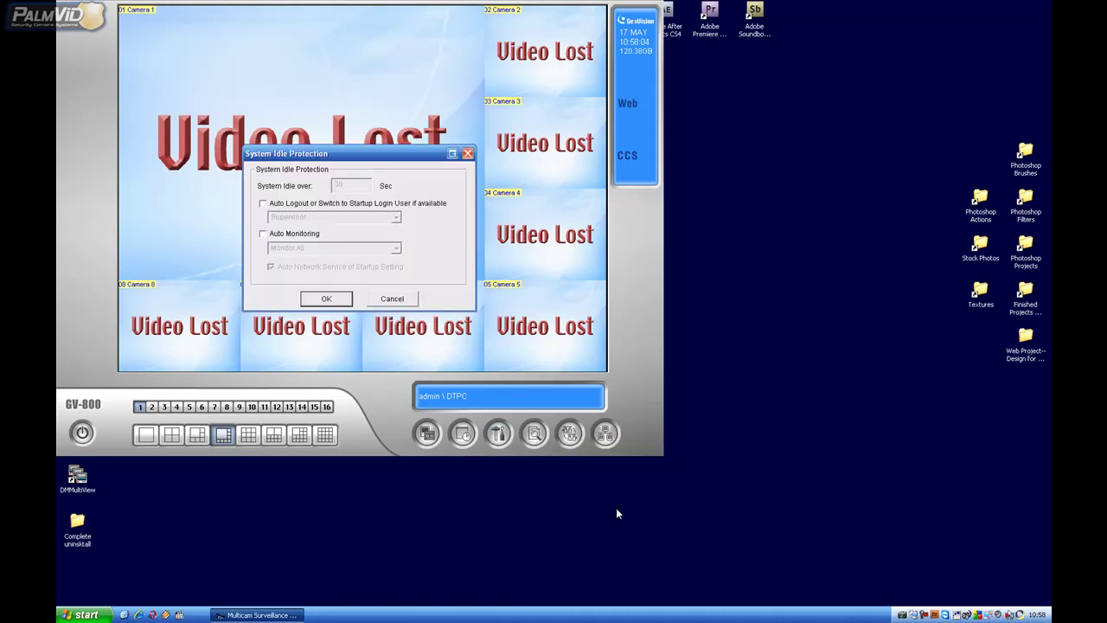
click(265, 235)
click(311, 303)
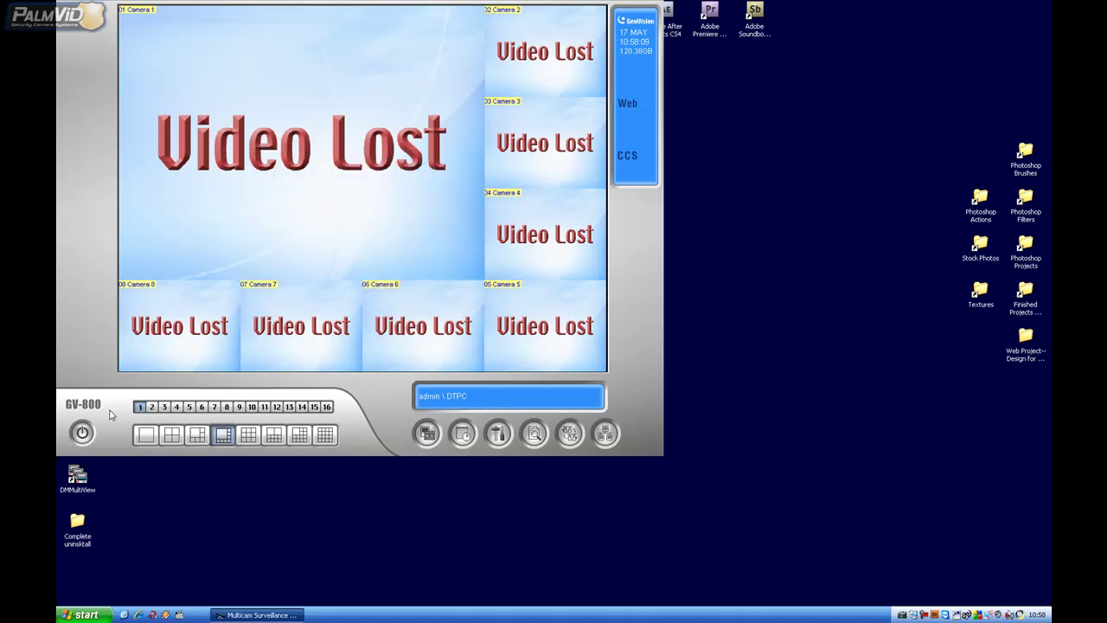
click(80, 433)
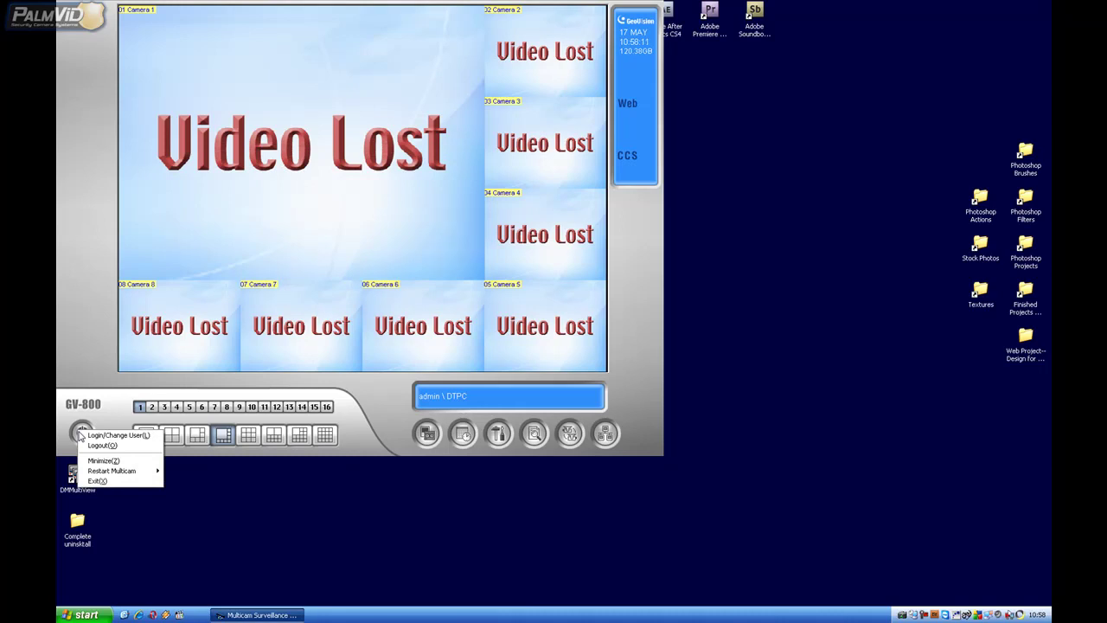
click(98, 481)
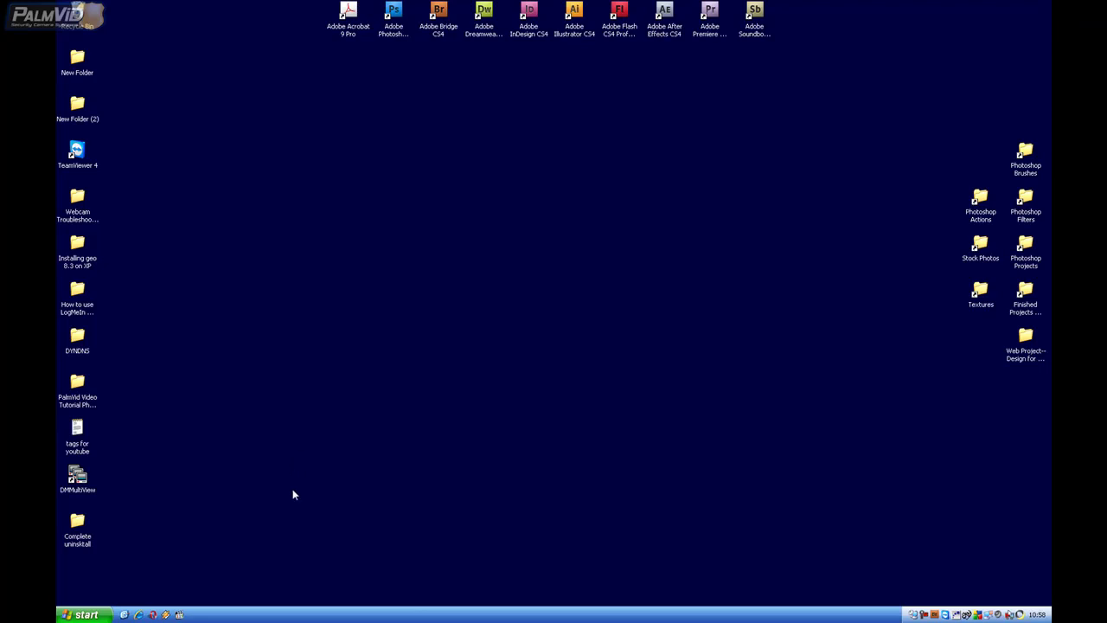
Show the GV800 program group via Start > All Programs > GV800.
click(93, 616)
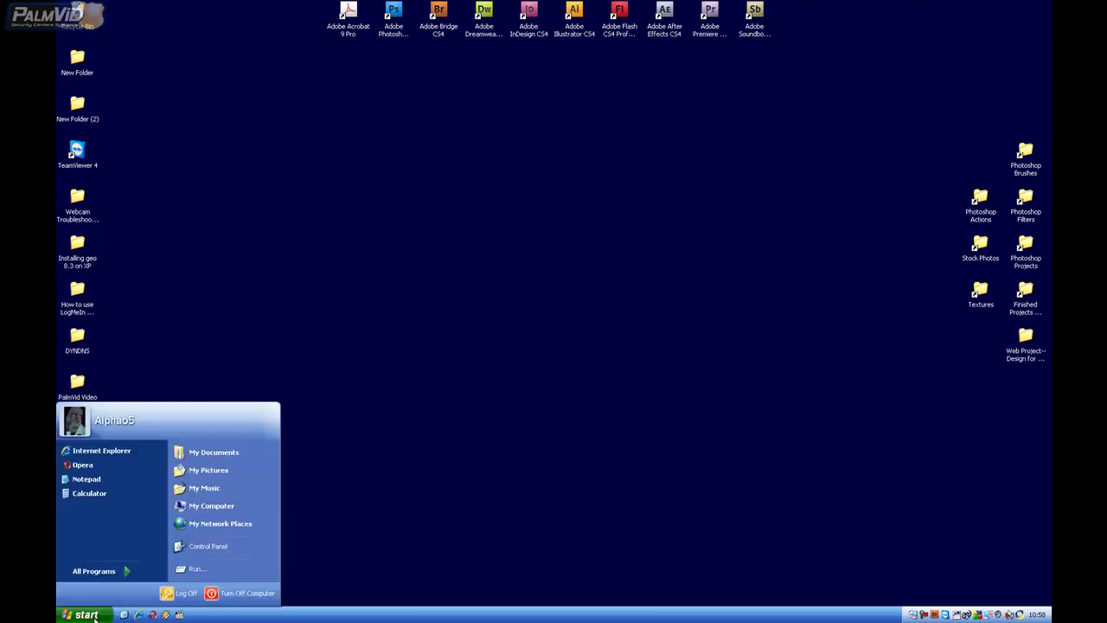
mouse_move(124, 572)
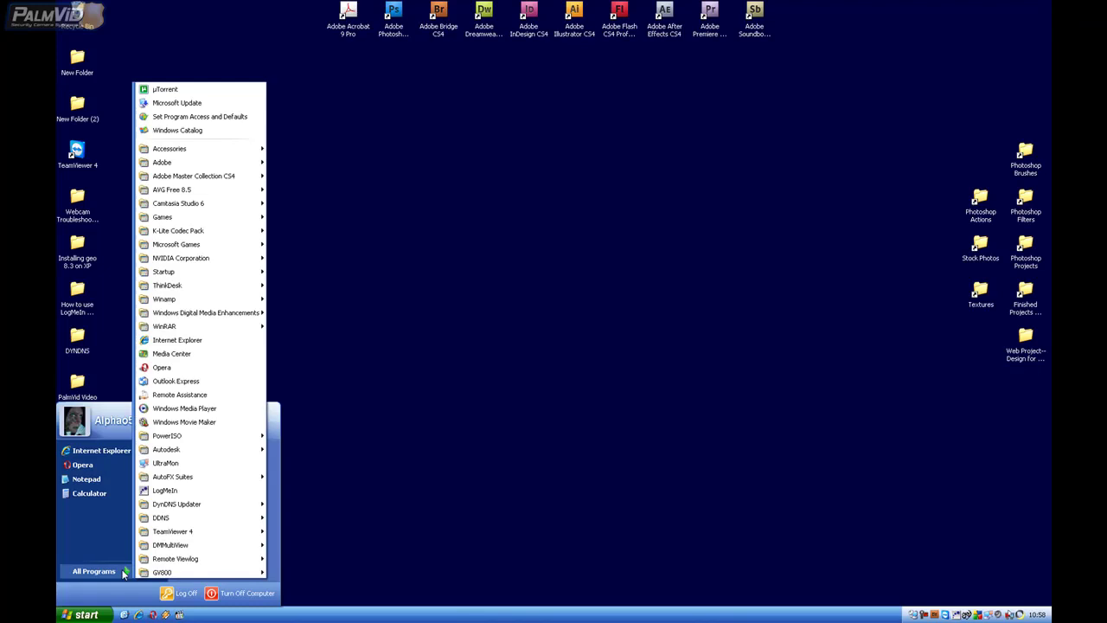
mouse_move(161, 574)
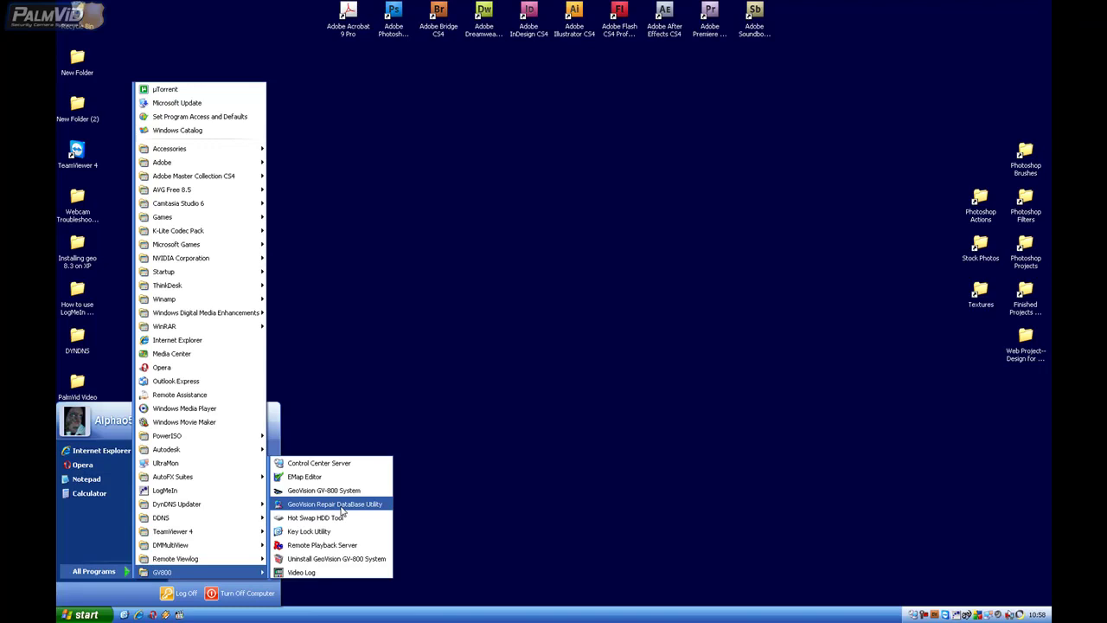
Launch the Repair DataBase Utility, log in, and select all cameras for repair.
click(340, 506)
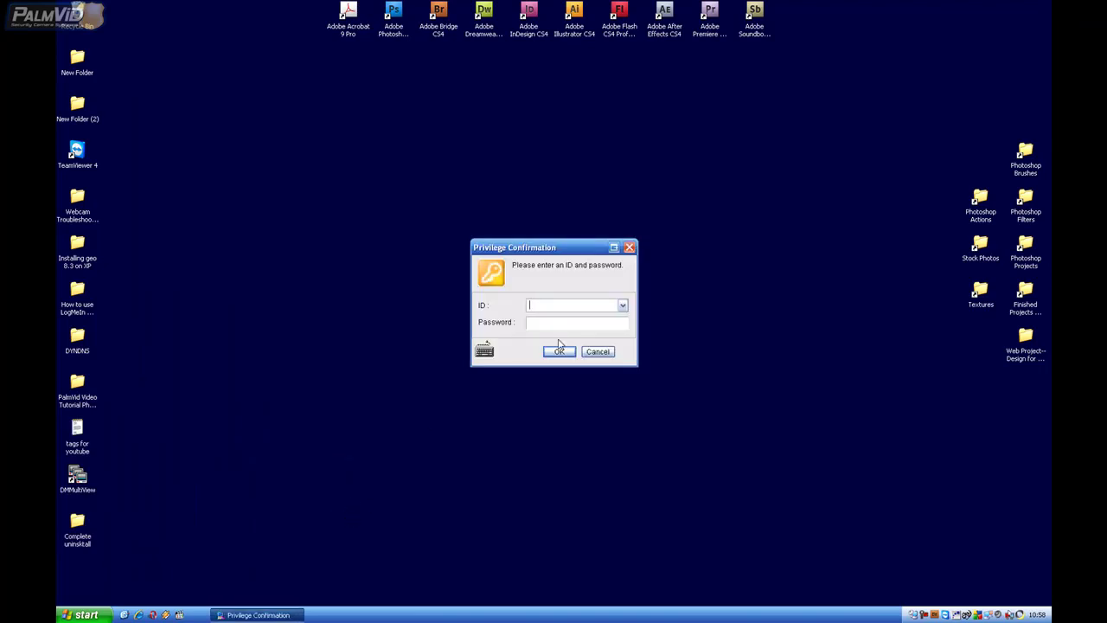
text(admin)
key(Tab)
key(Return)
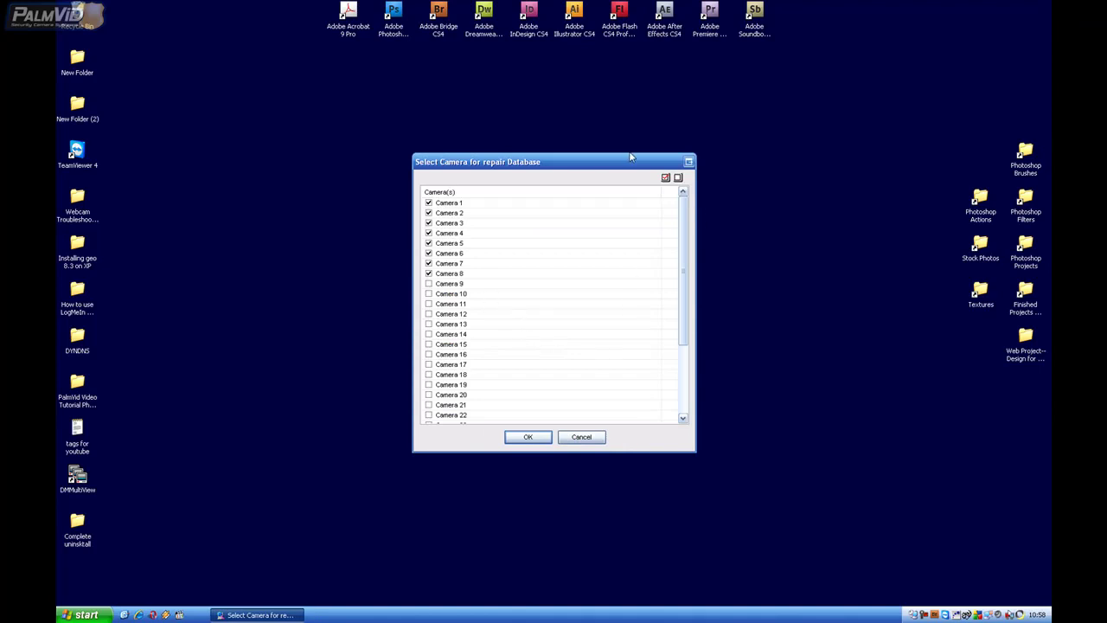
click(665, 178)
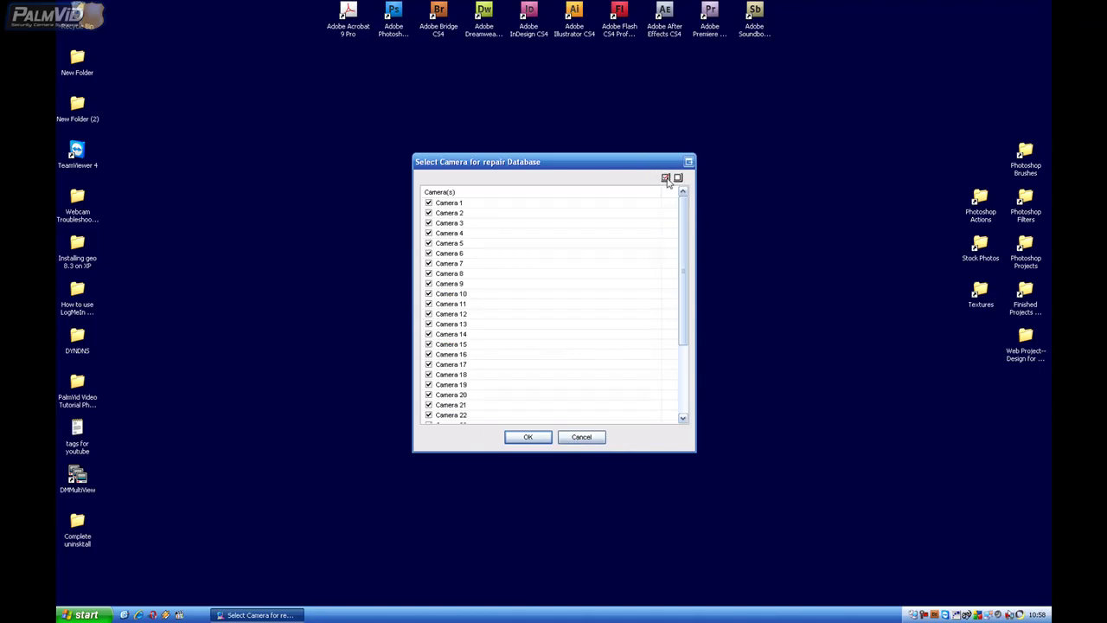
click(523, 438)
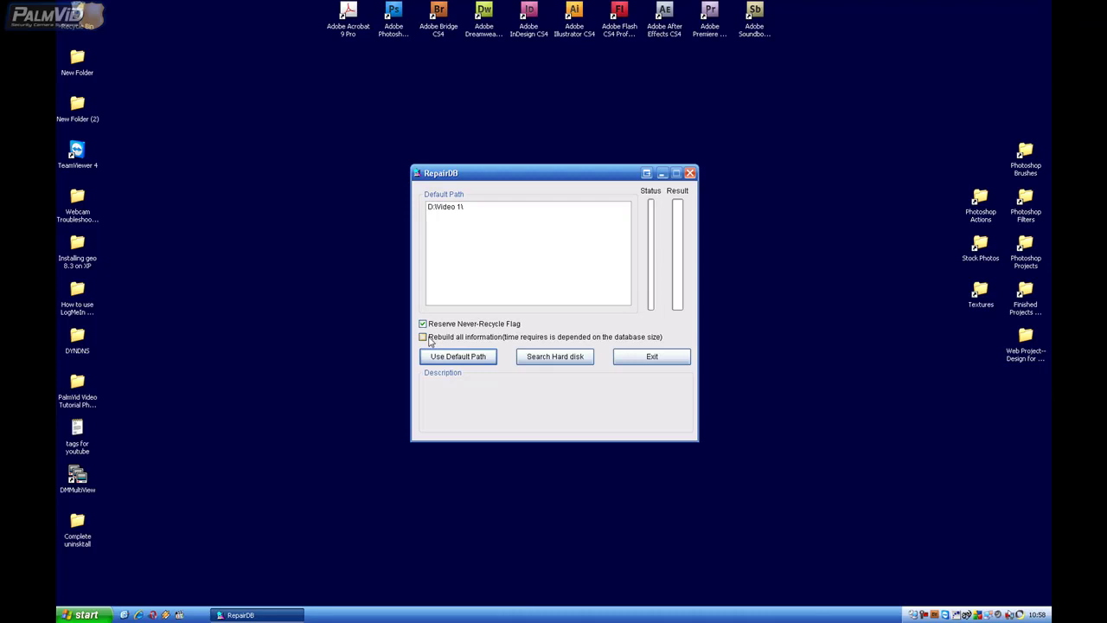
Search the hard disk with Rebuild all information, dismiss the no event-item warnings, then exit.
click(429, 338)
click(571, 363)
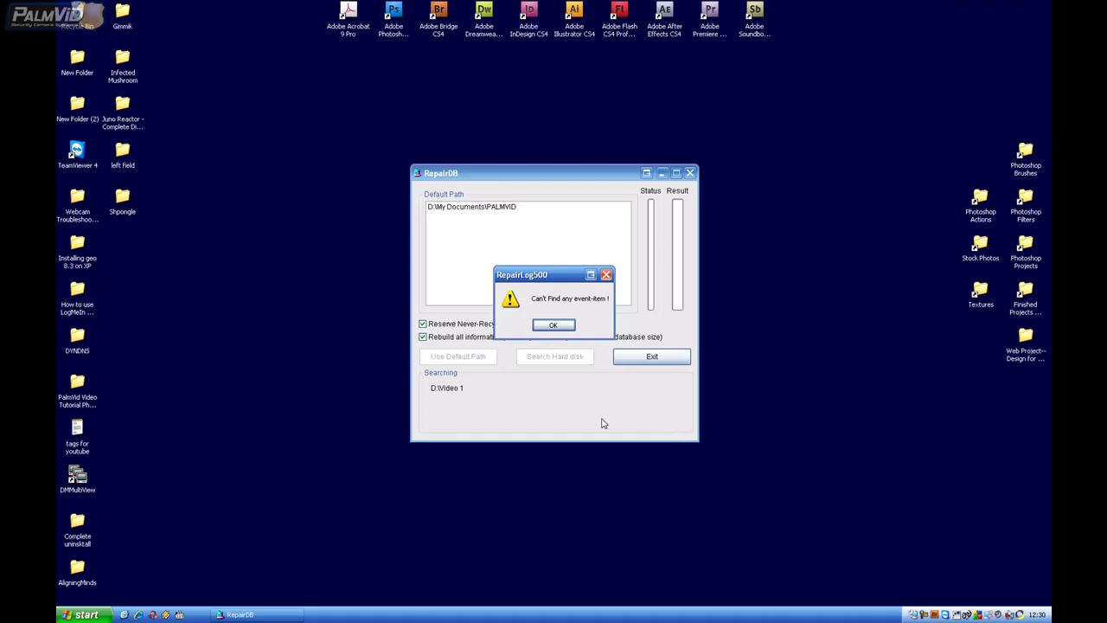
click(551, 326)
click(554, 325)
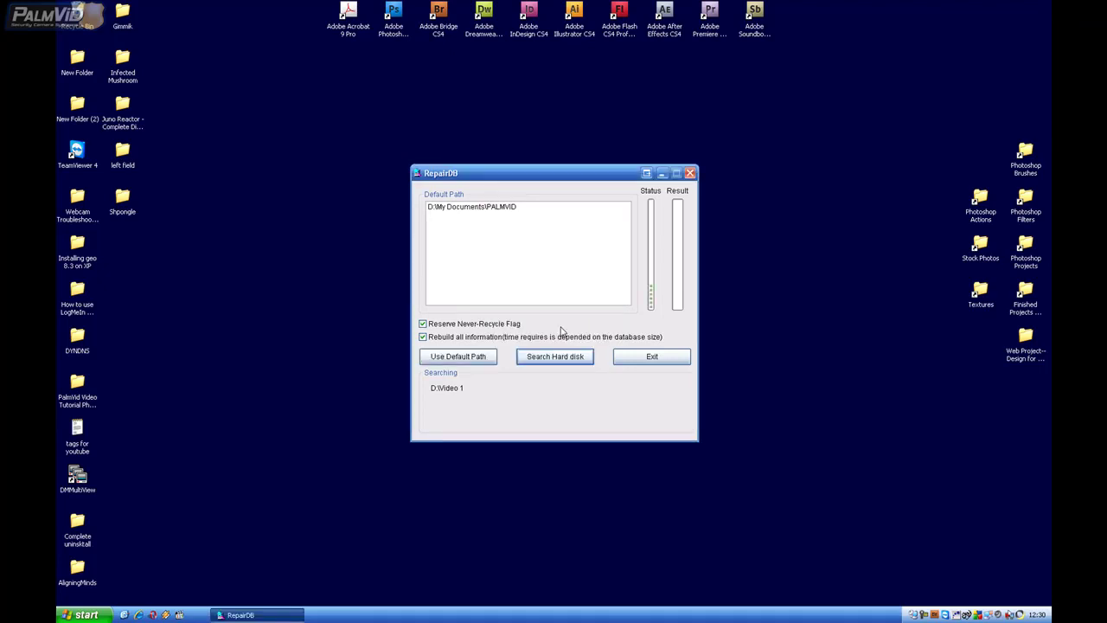
click(644, 361)
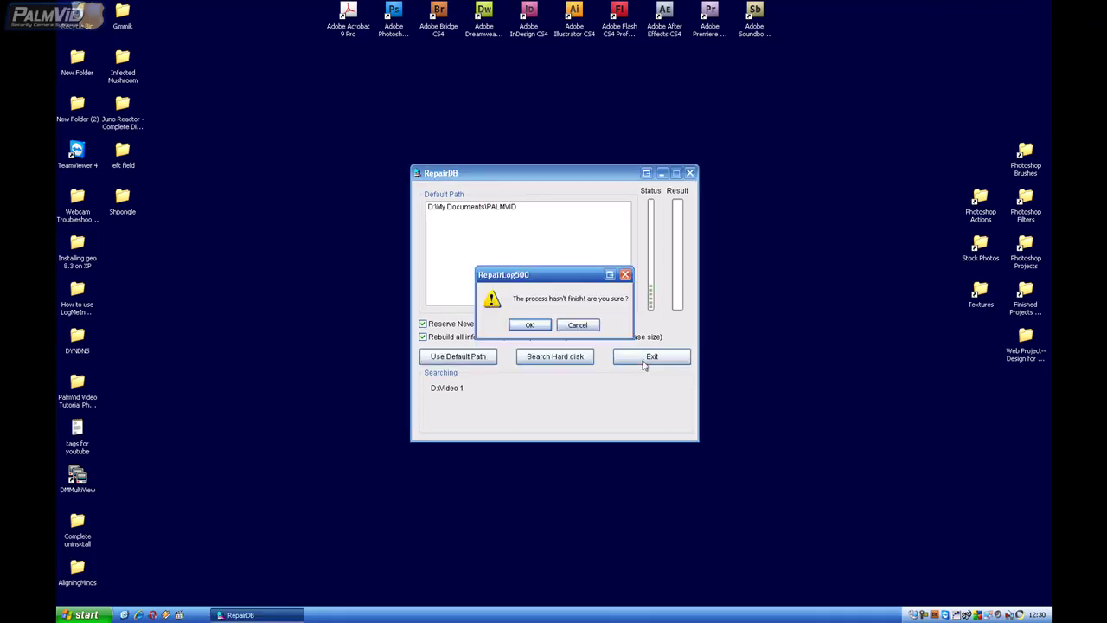
click(527, 326)
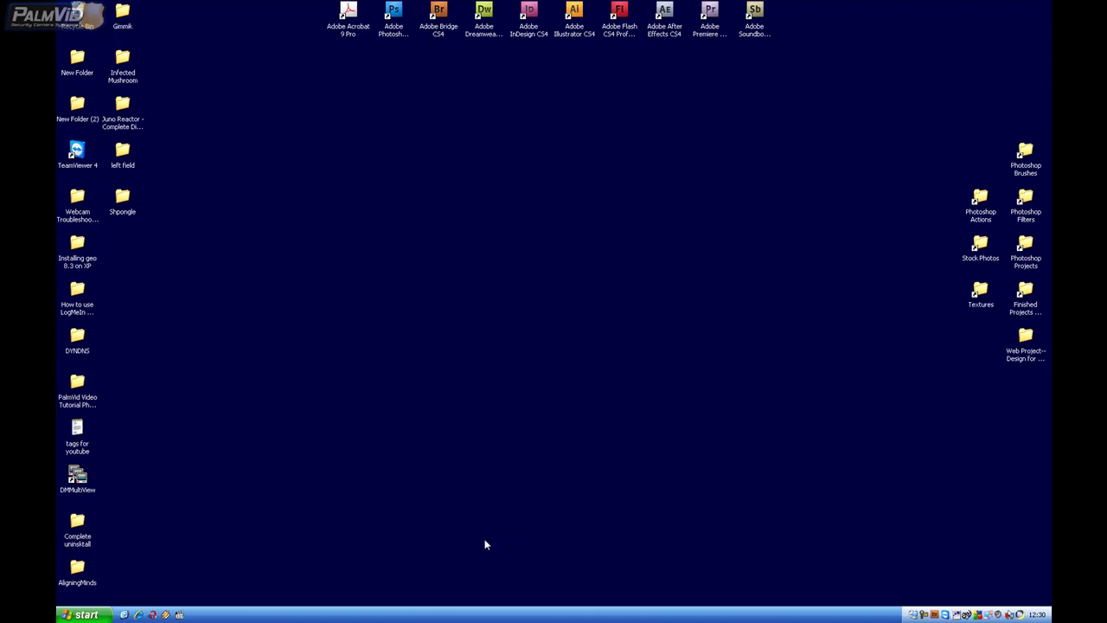
Launch GeoVision GV-800 System from Start > All Programs > GV800.
click(83, 613)
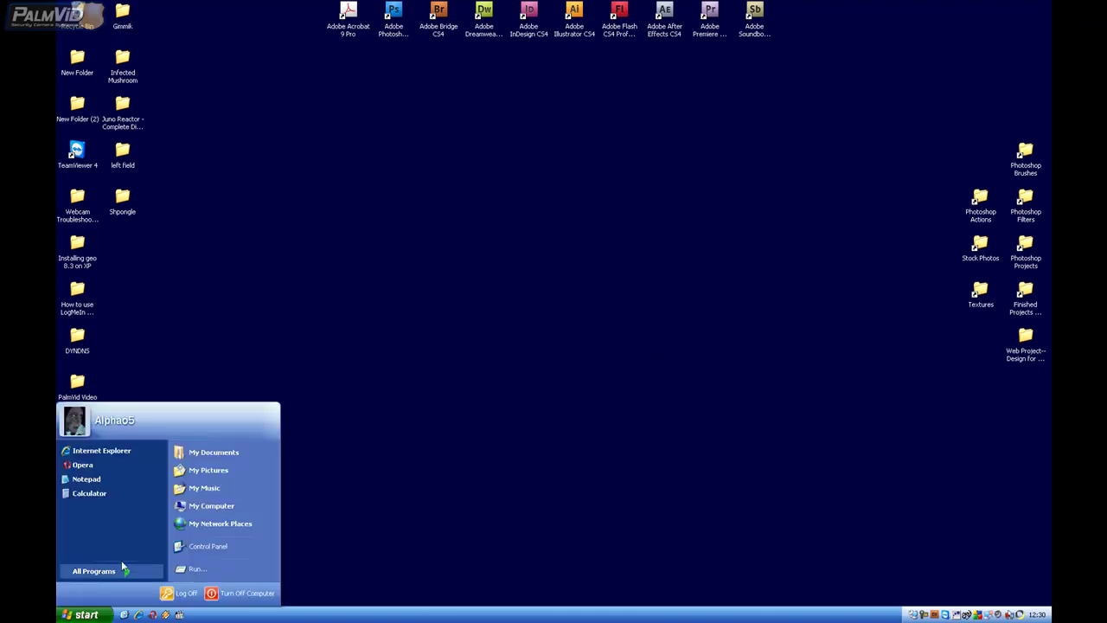
mouse_move(123, 571)
mouse_move(177, 572)
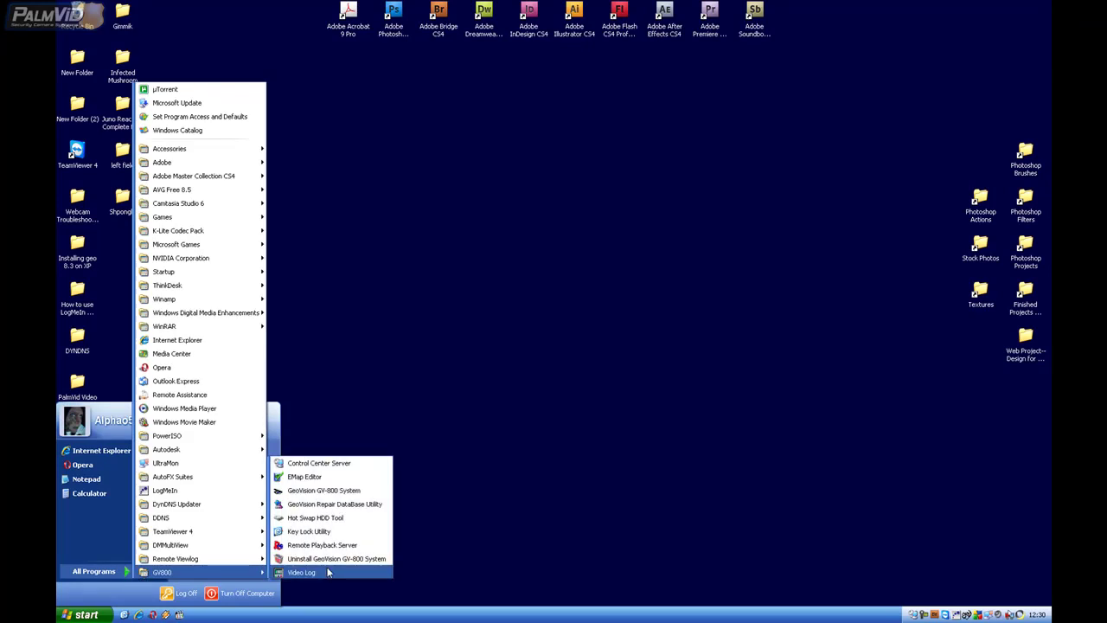
click(322, 490)
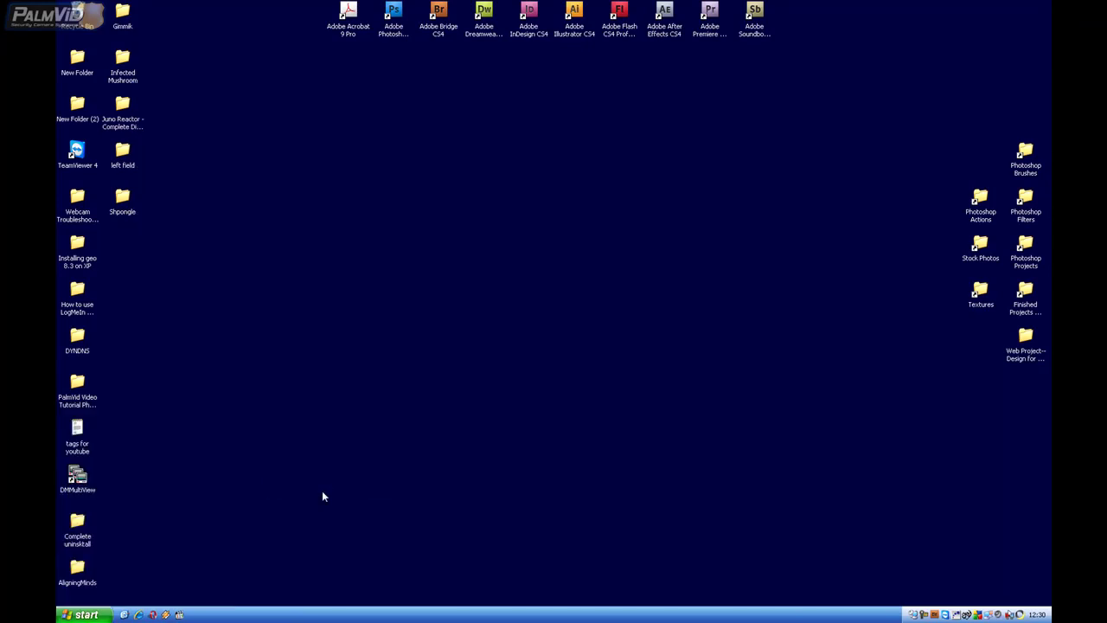